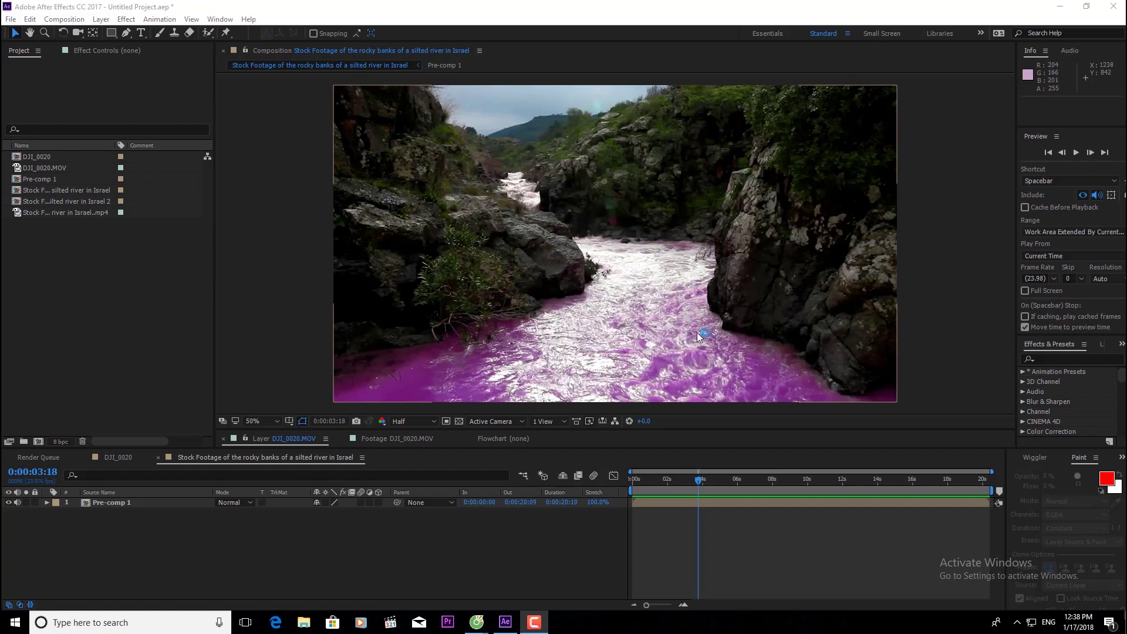
# Create a new composition from the silted river mp4 footage
pyautogui.click(737, 533)
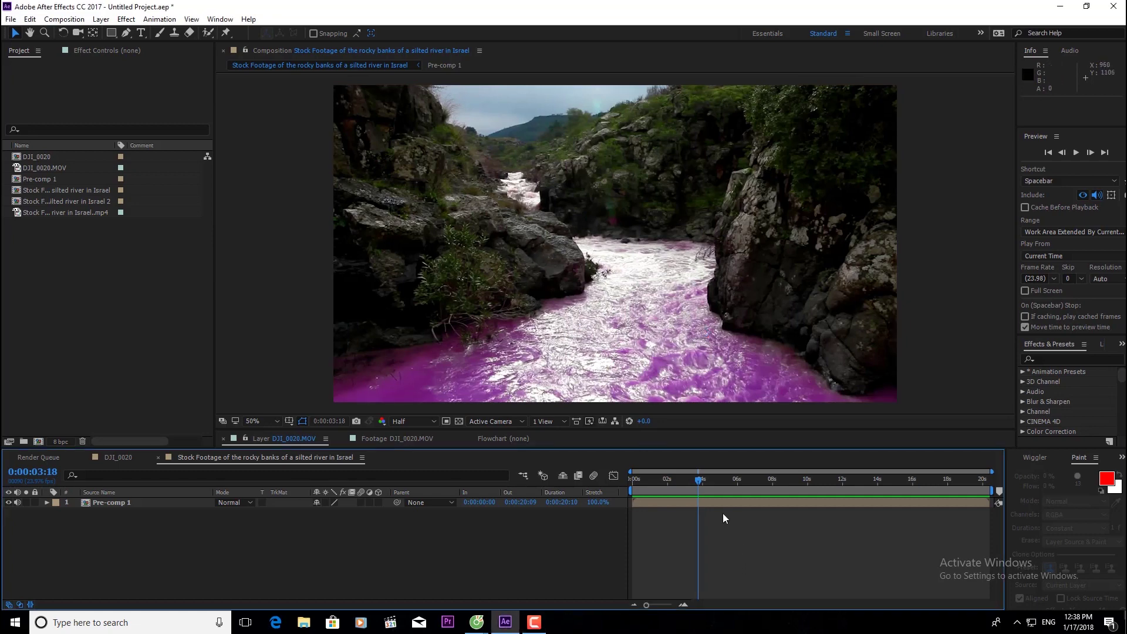
pyautogui.click(139, 304)
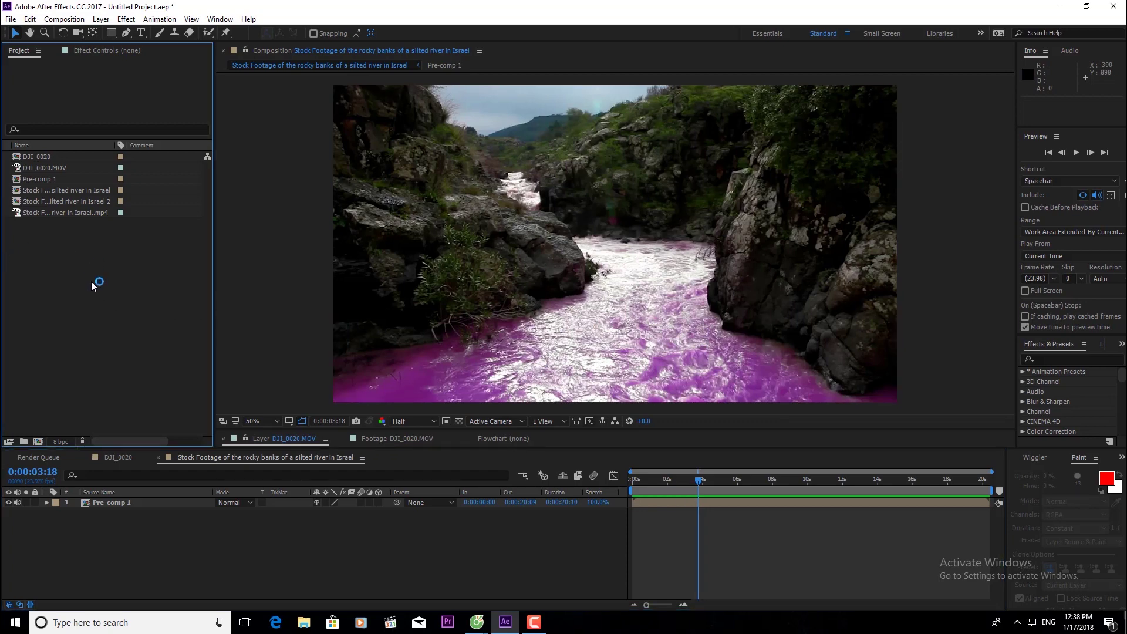
pyautogui.moveTo(16, 213); pyautogui.dragTo(37, 439)
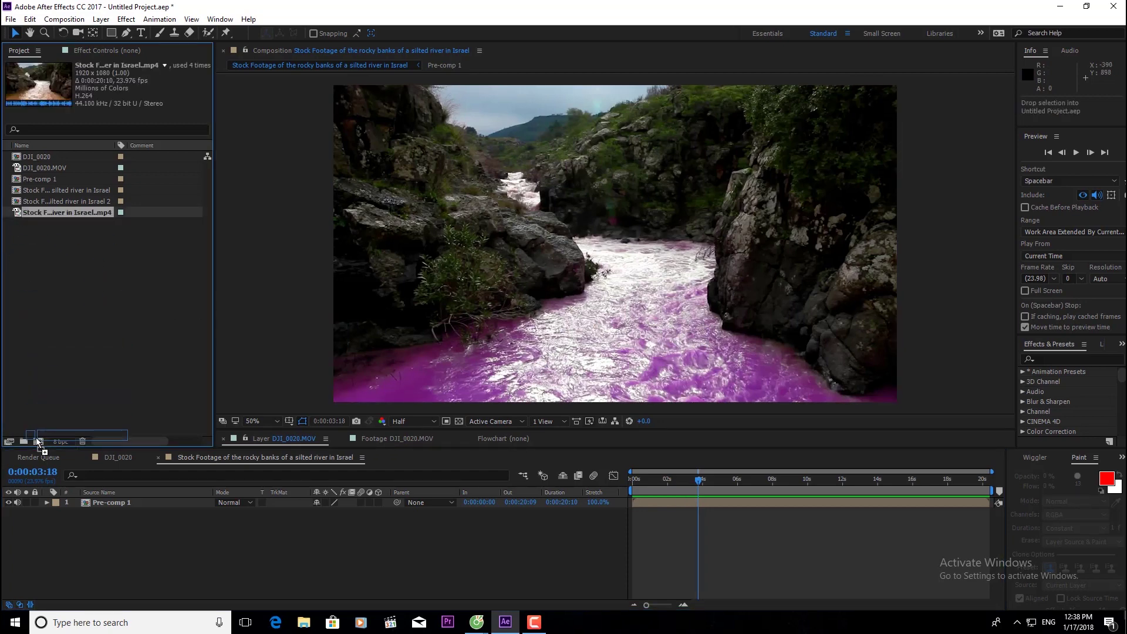
pyautogui.moveTo(648, 477)
pyautogui.mouseDown()
pyautogui.moveTo(720, 479)
pyautogui.moveTo(825, 507)
pyautogui.mouseUp()
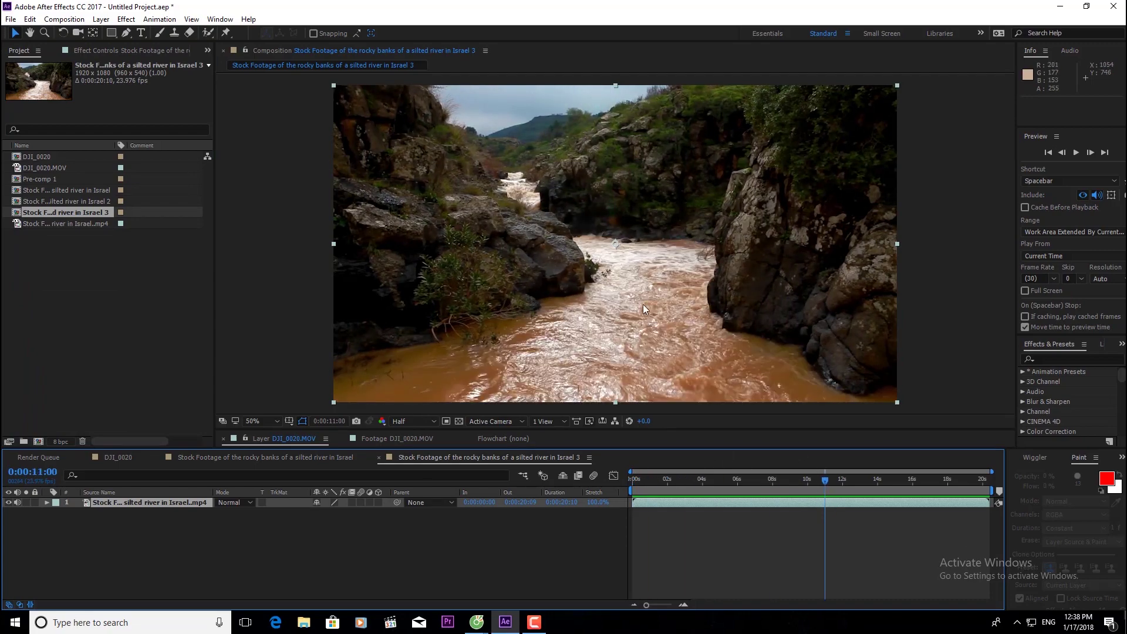
# Preview the river footage at 50% zoom from near the start, stopping at 0:00:10:04
pyautogui.press(',')
pyautogui.press('.')
pyautogui.click(658, 482)
pyautogui.press('space')
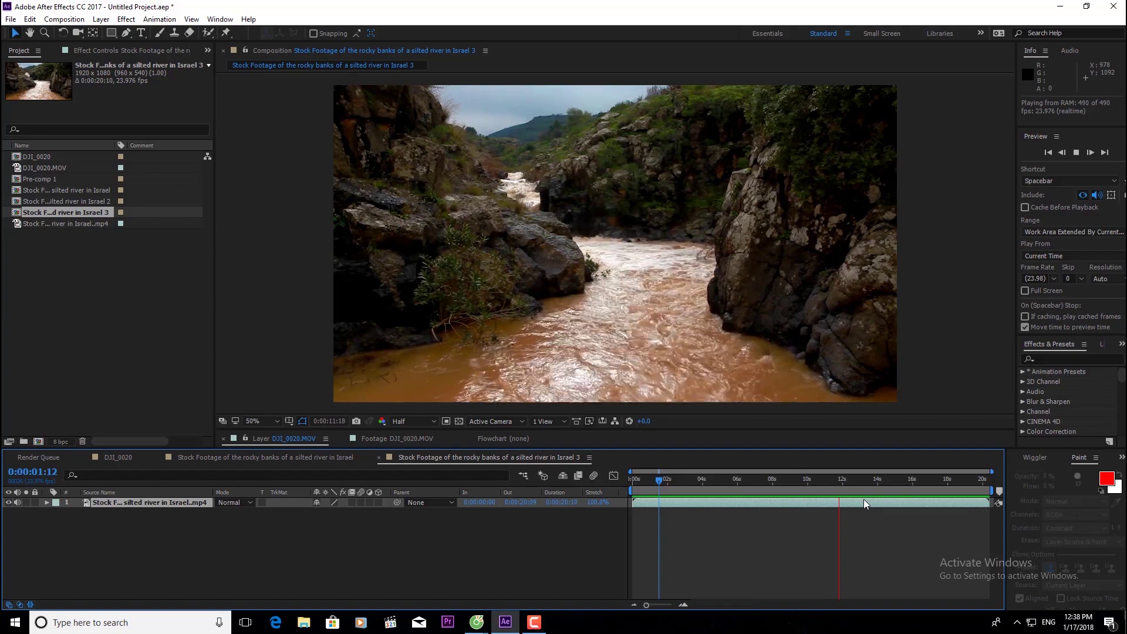
pyautogui.click(811, 481)
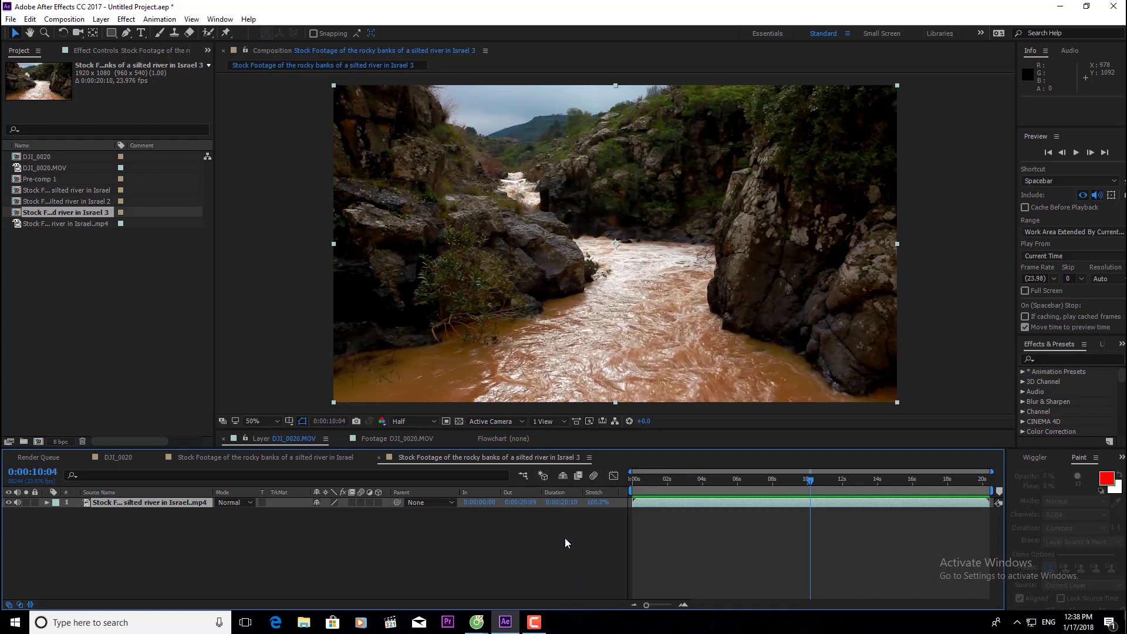
# Duplicate the river layer twice with Ctrl+D and hide layer 2
pyautogui.hotkey('ctrl', 'd')
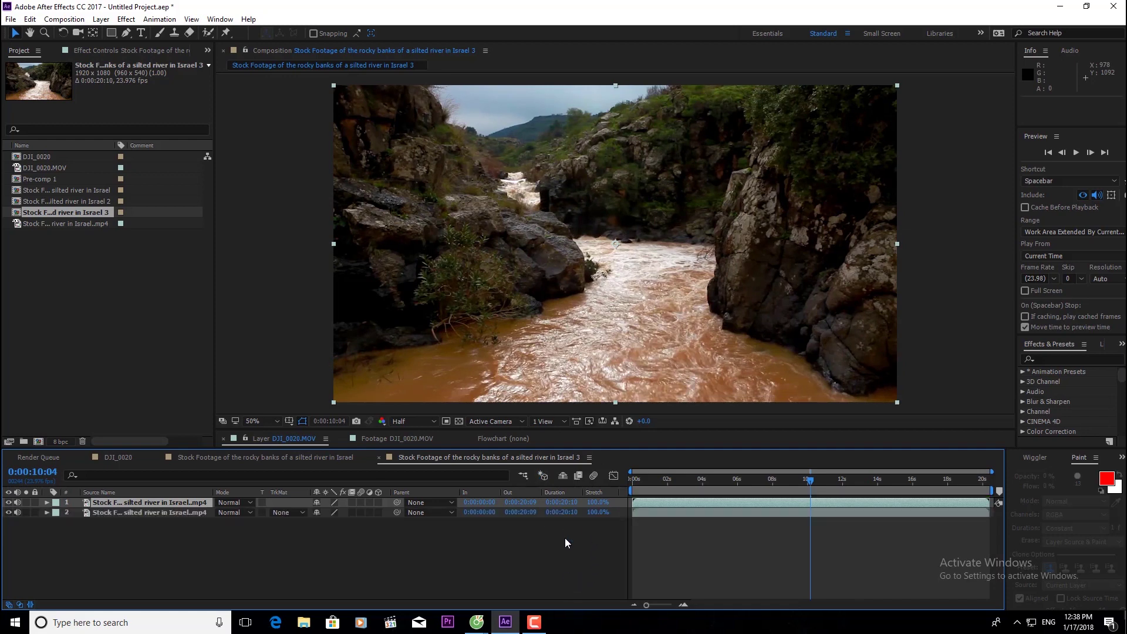
pyautogui.hotkey('ctrl', 'd')
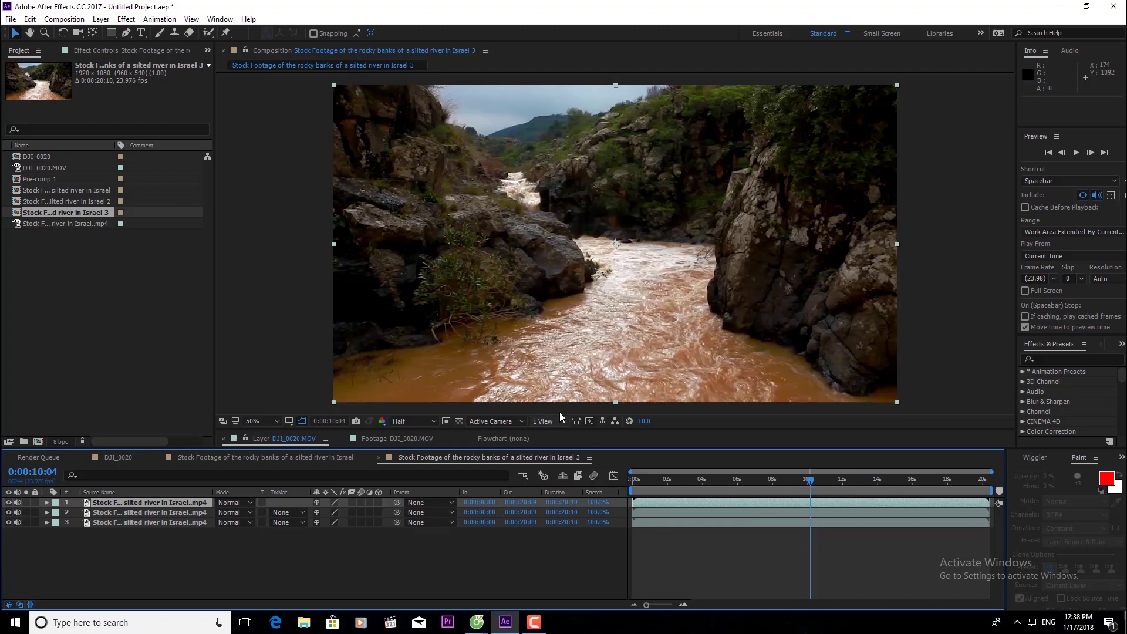
pyautogui.click(9, 513)
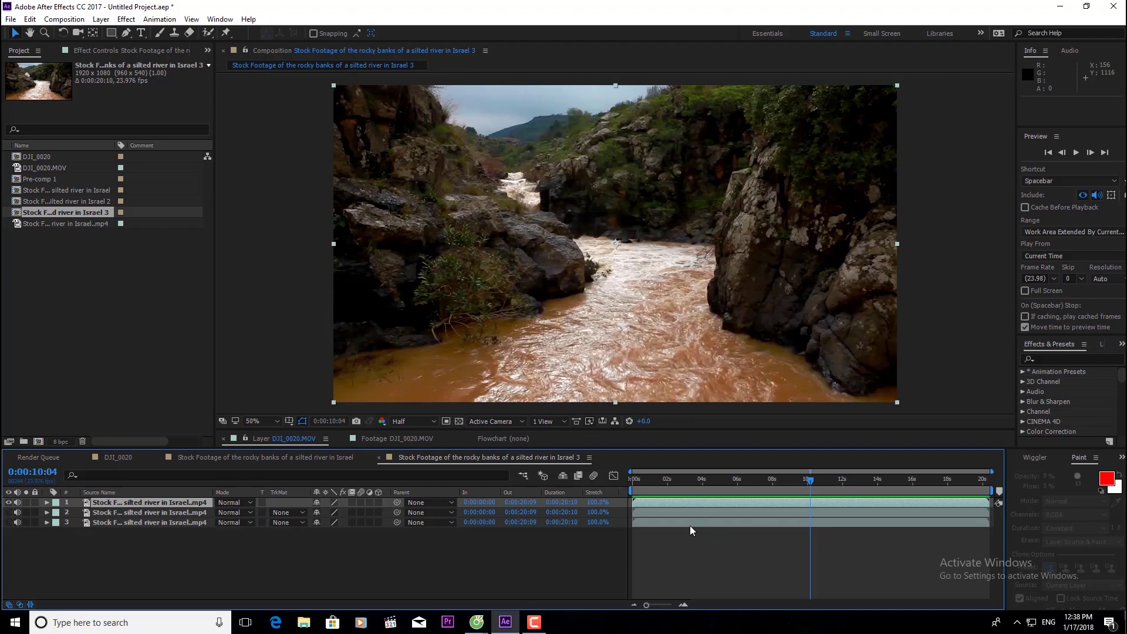
pyautogui.click(126, 19)
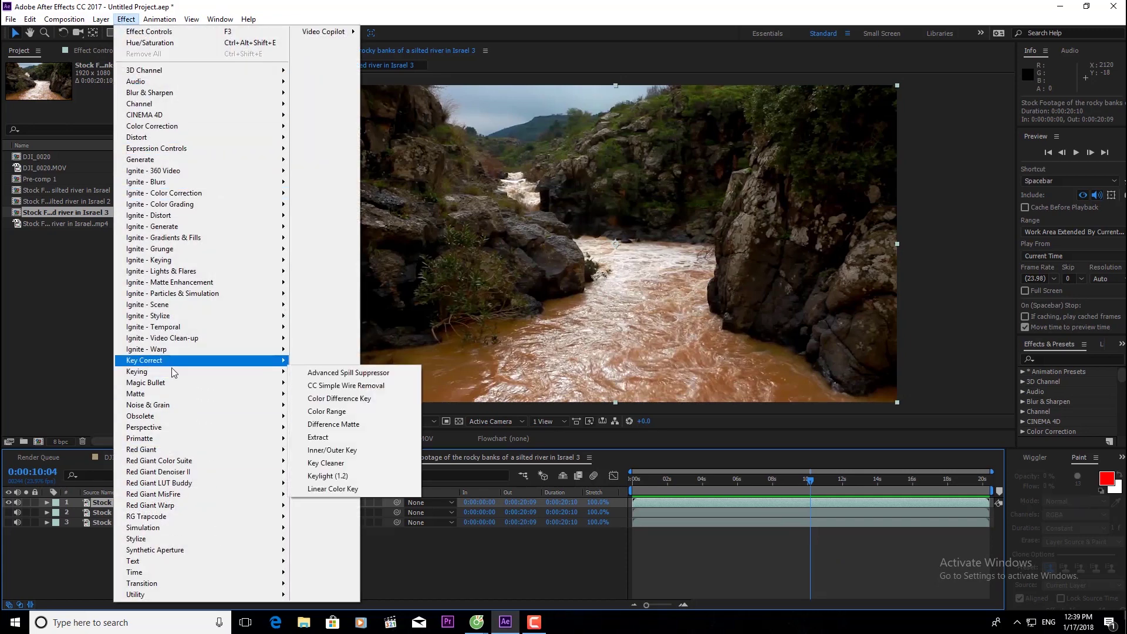
# Apply Keylight (1.2) to the top layer, sample the brown water as Screen Colour, and check transparency
pyautogui.moveTo(172, 373)
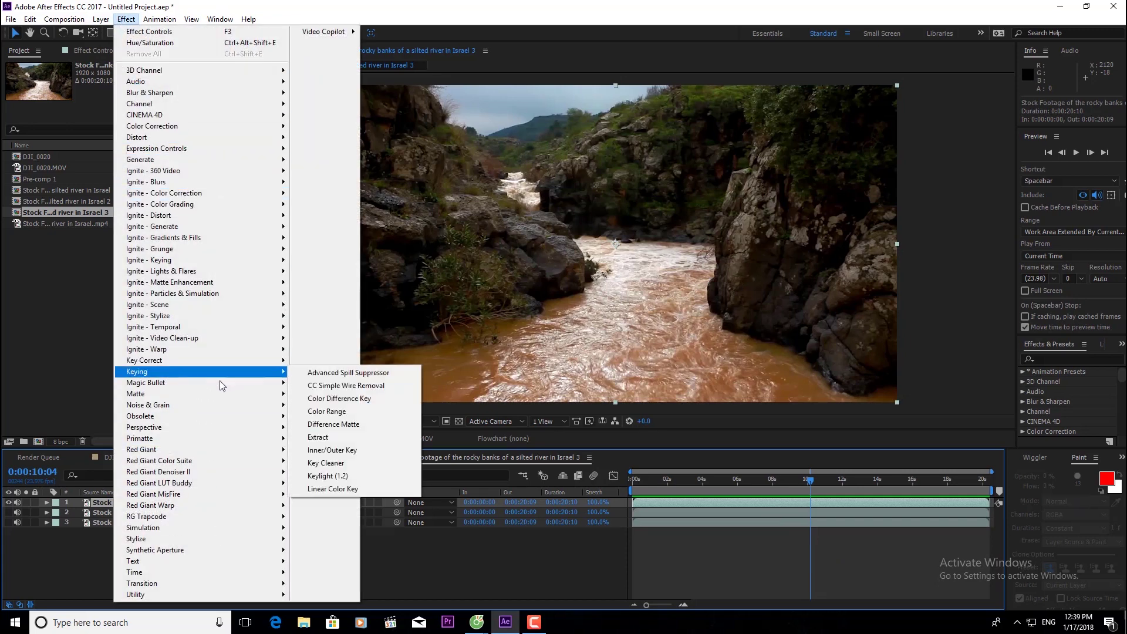
pyautogui.click(347, 477)
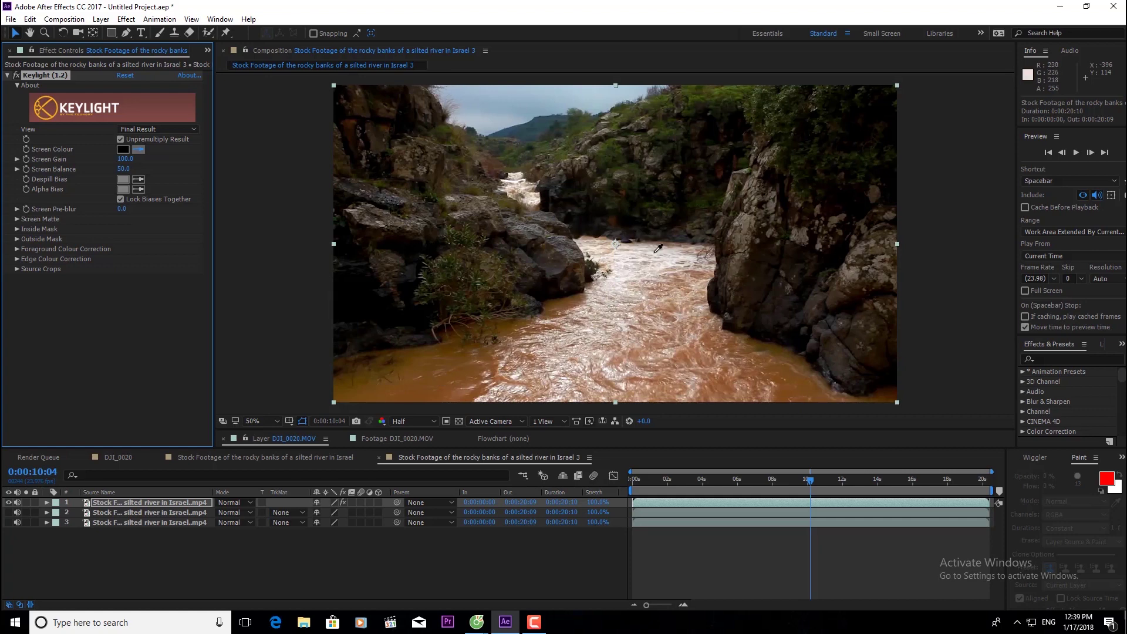
pyautogui.click(471, 365)
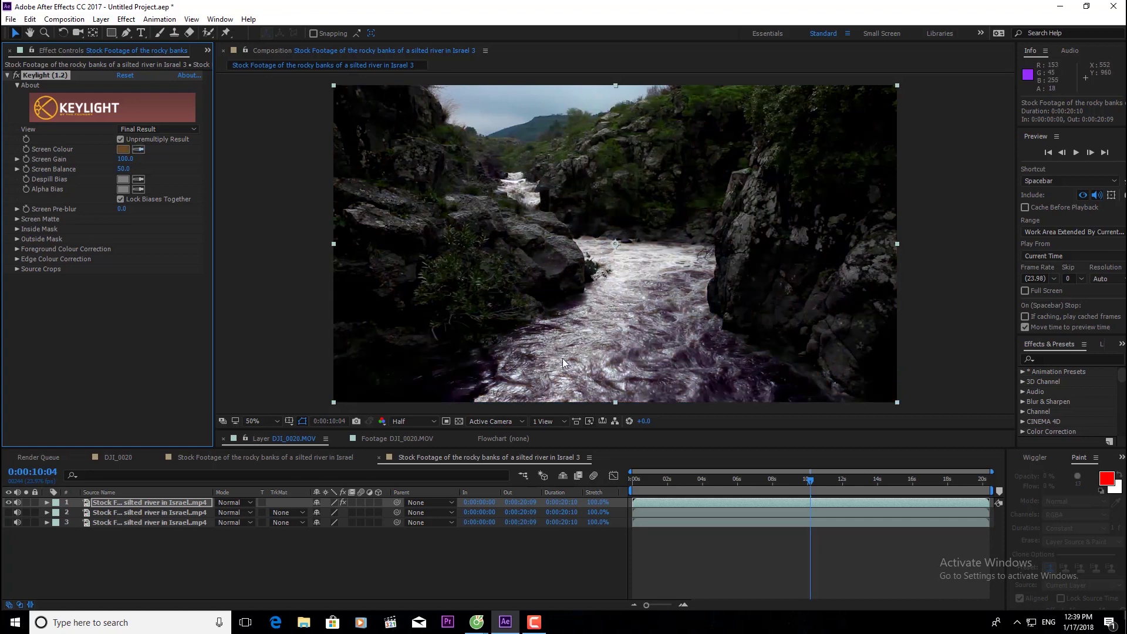
pyautogui.click(458, 422)
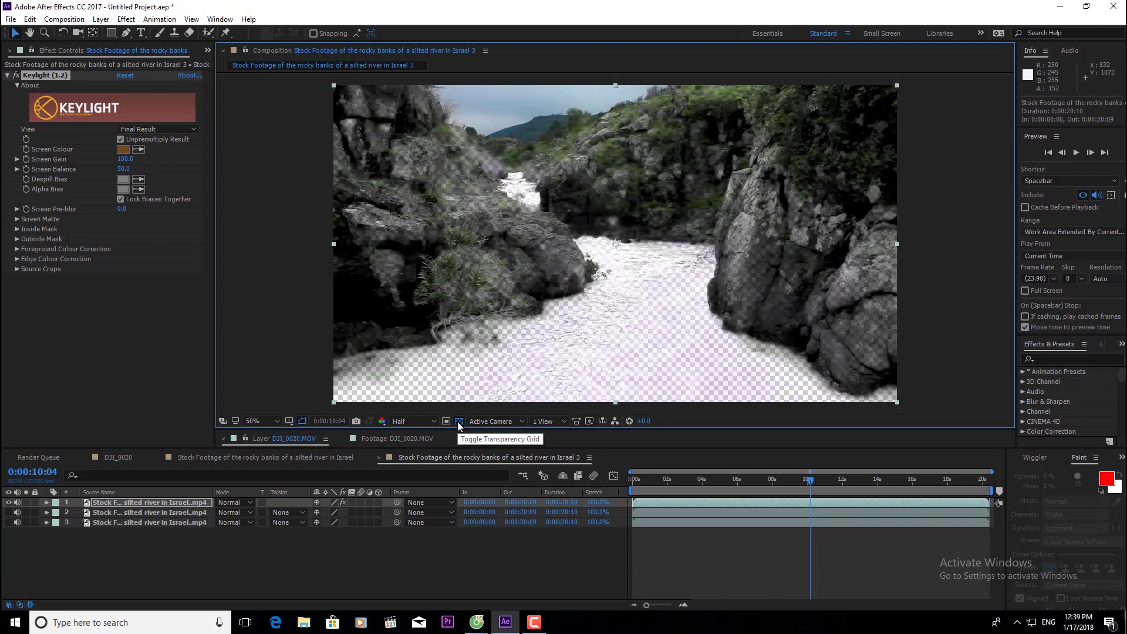
pyautogui.click(459, 421)
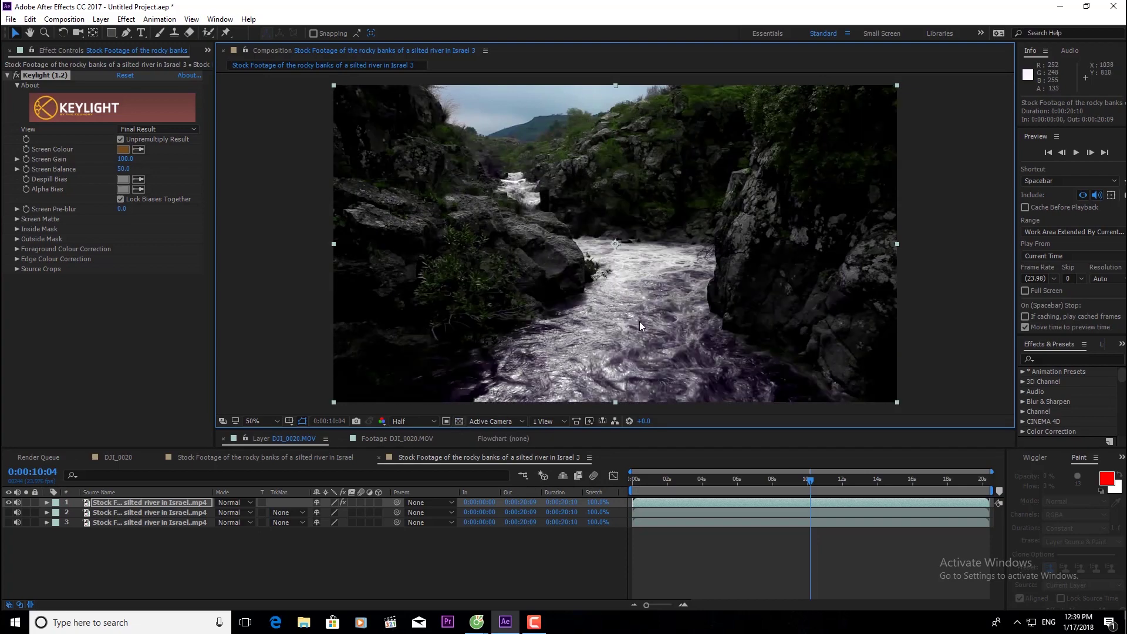
pyautogui.click(461, 421)
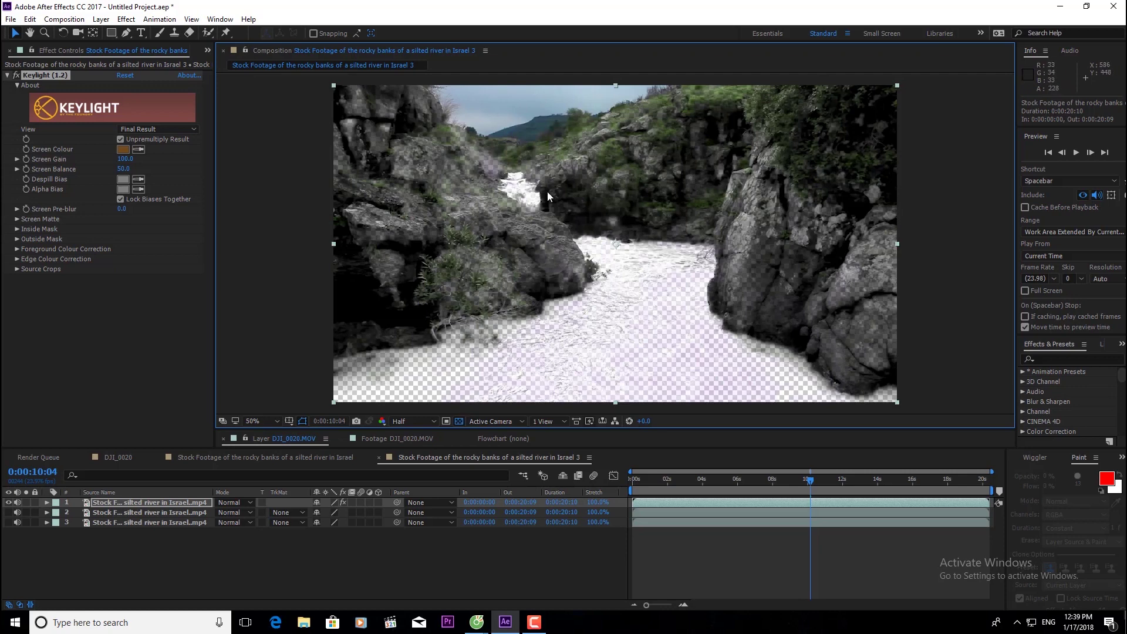
pyautogui.click(457, 421)
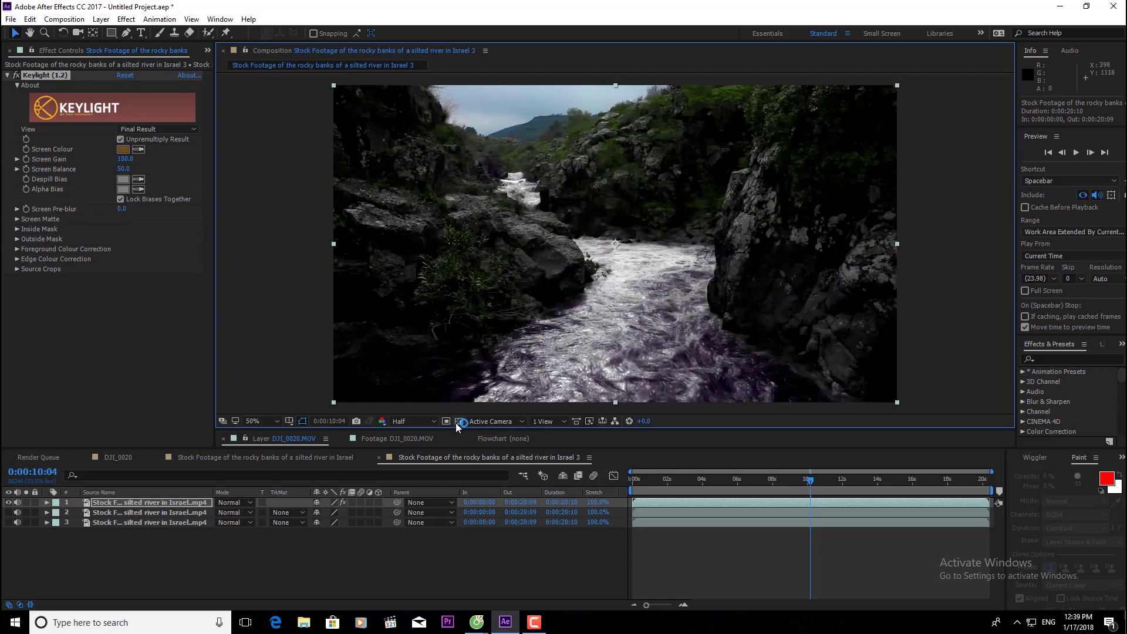
pyautogui.click(135, 129)
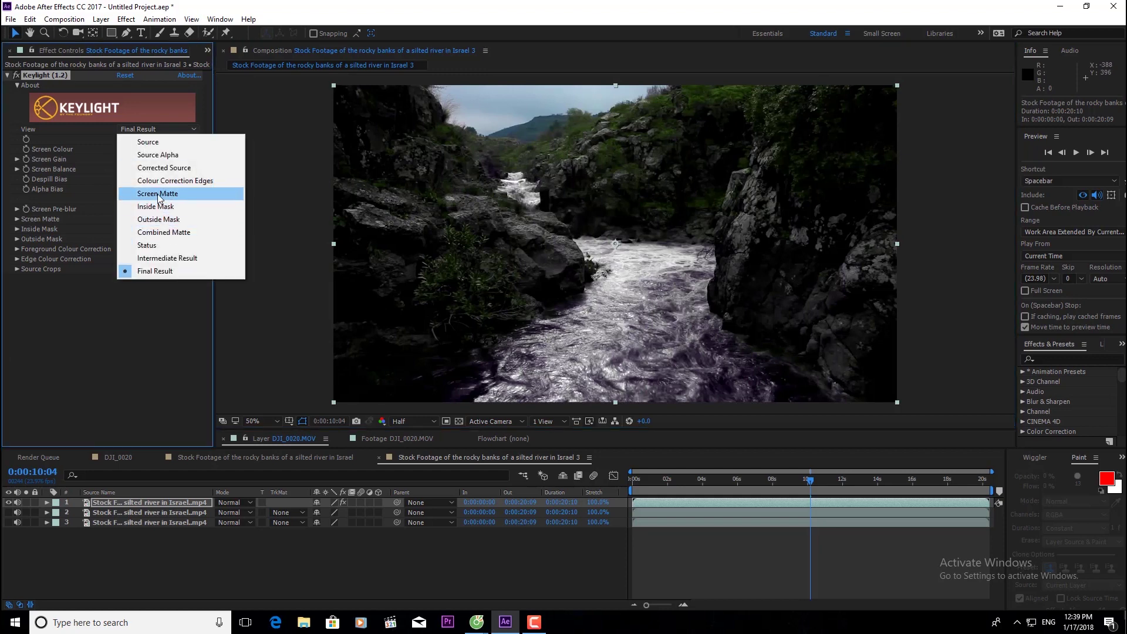
# In Screen Matte view set Clip Black 34 and Screen Softness 1.2, then return to Final Result
pyautogui.click(177, 196)
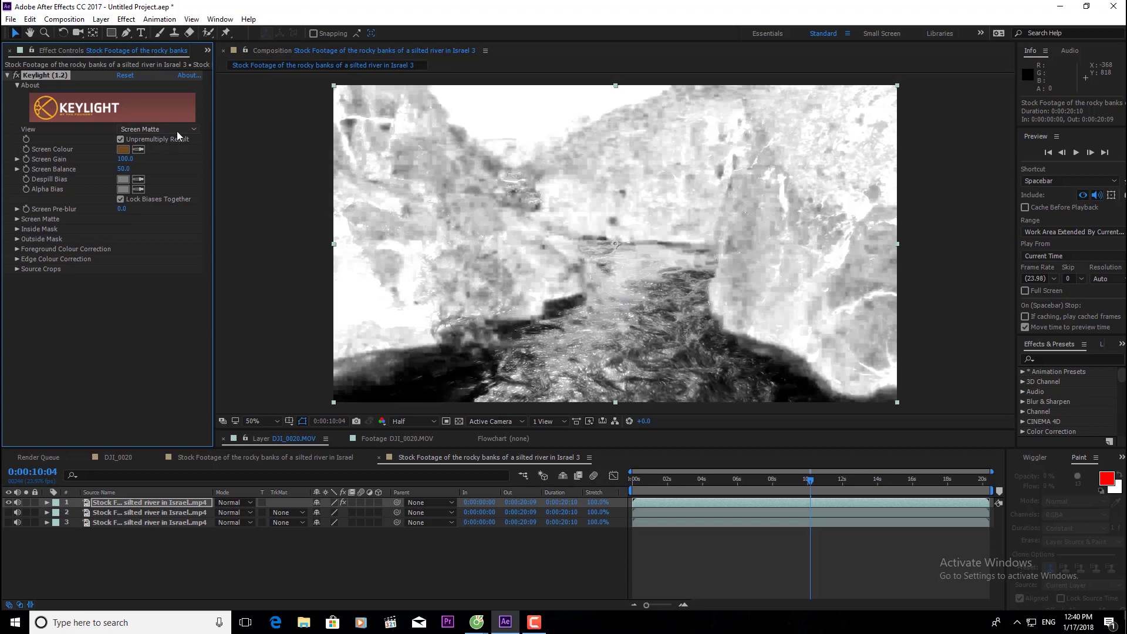
pyautogui.click(17, 219)
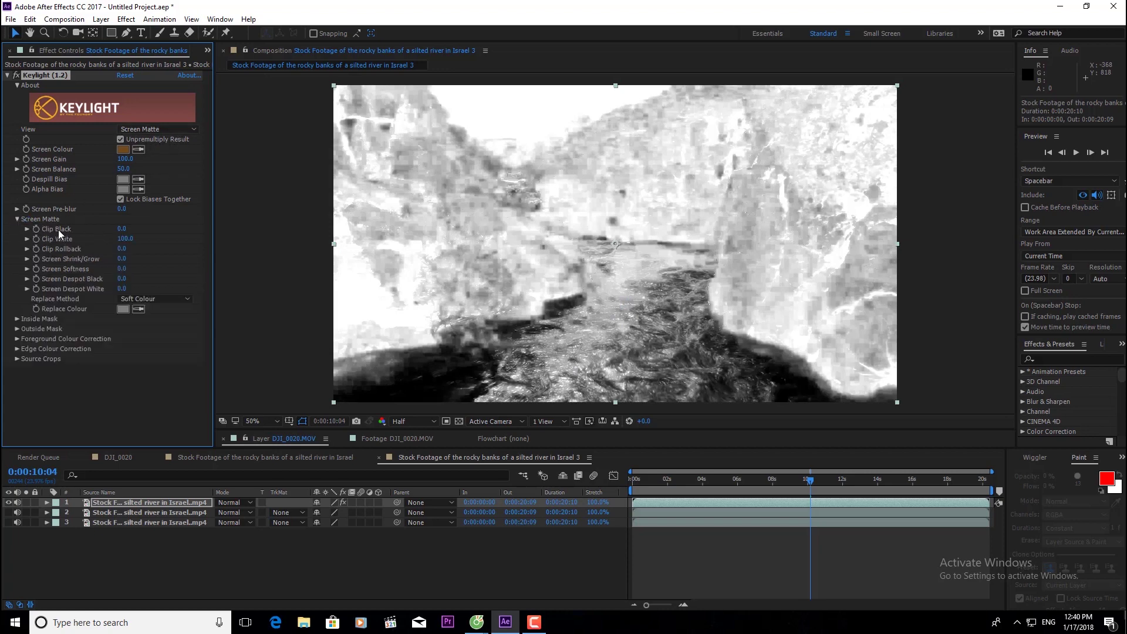
pyautogui.moveTo(124, 228); pyautogui.dragTo(138, 220)
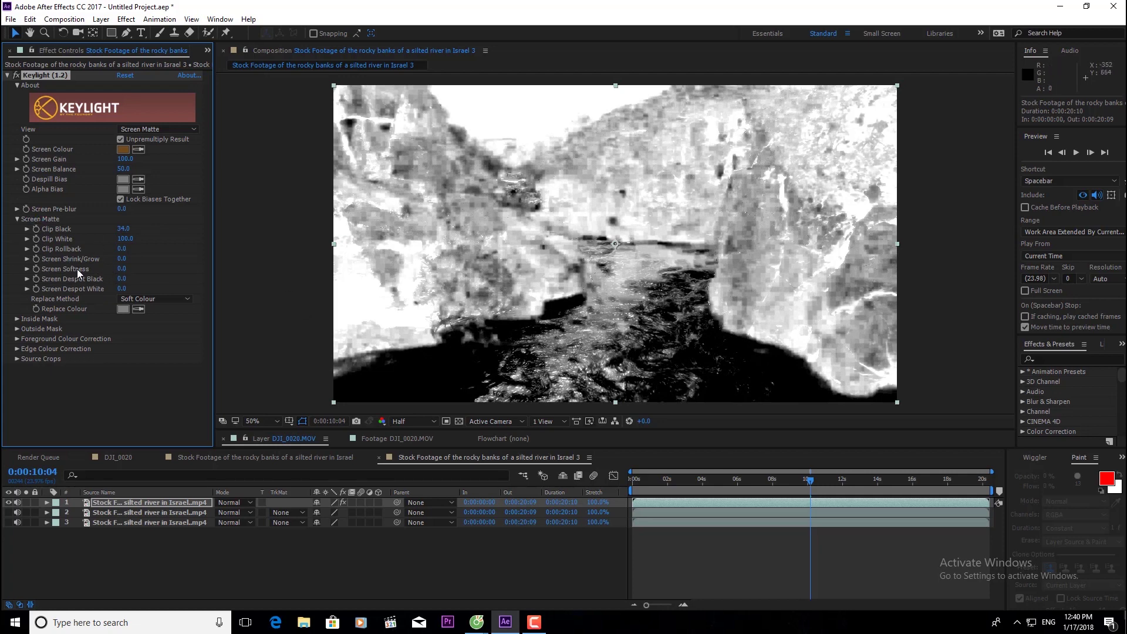
pyautogui.moveTo(121, 268); pyautogui.dragTo(131, 266)
pyautogui.click(187, 133)
pyautogui.click(174, 271)
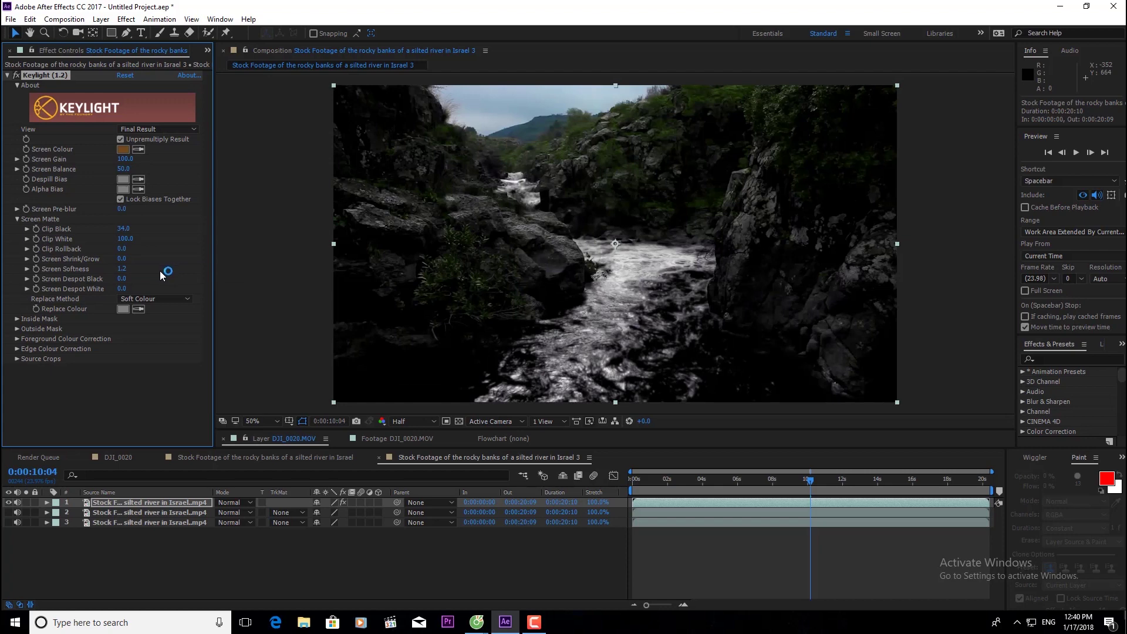
# Show and select layer 2, toggling the top layer off and on to compare
pyautogui.click(701, 527)
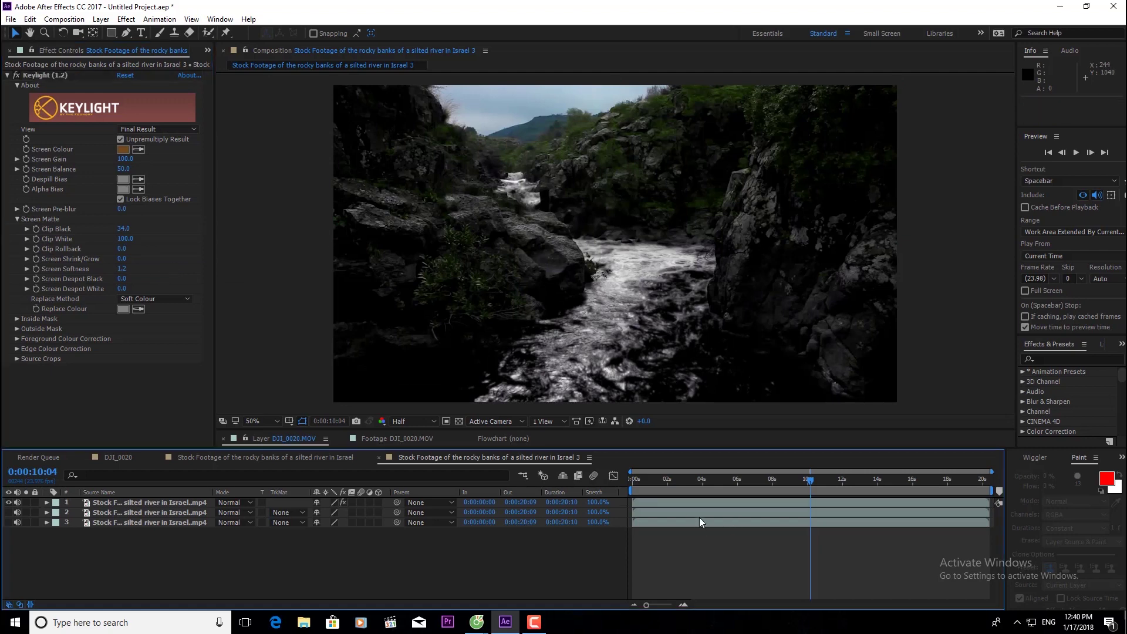
pyautogui.click(8, 512)
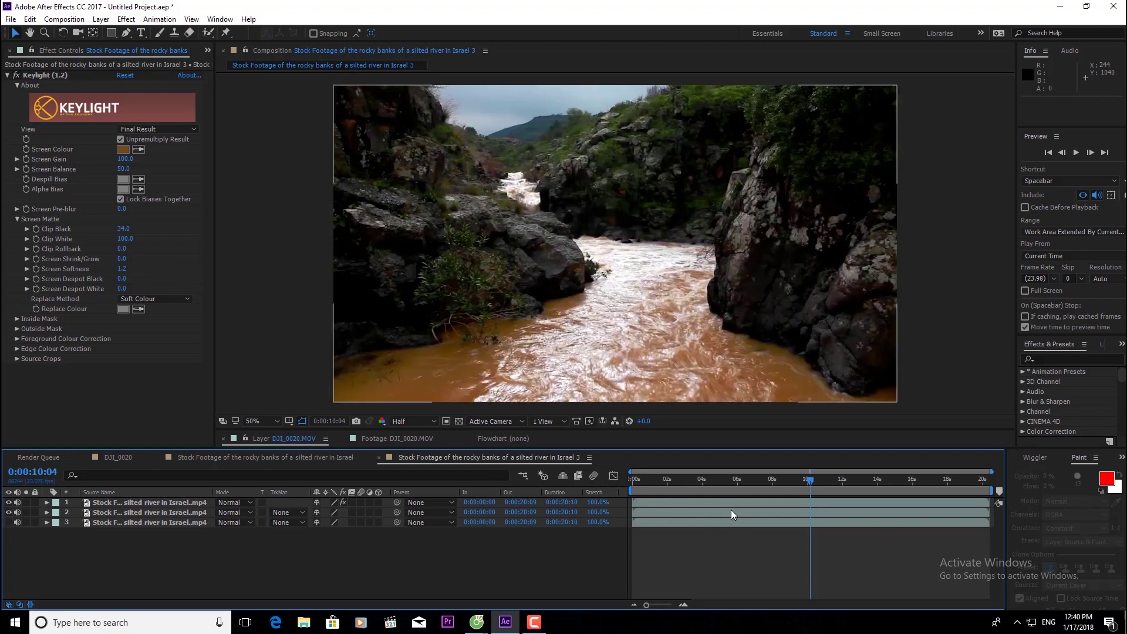
pyautogui.click(643, 513)
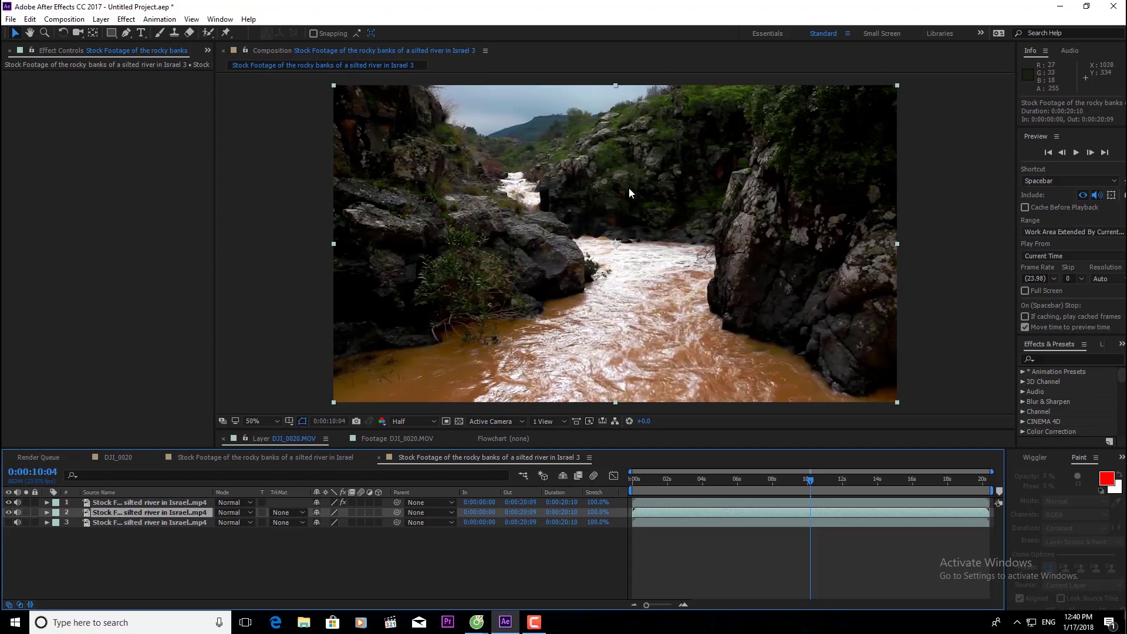
pyautogui.click(9, 502)
pyautogui.click(9, 503)
pyautogui.click(126, 19)
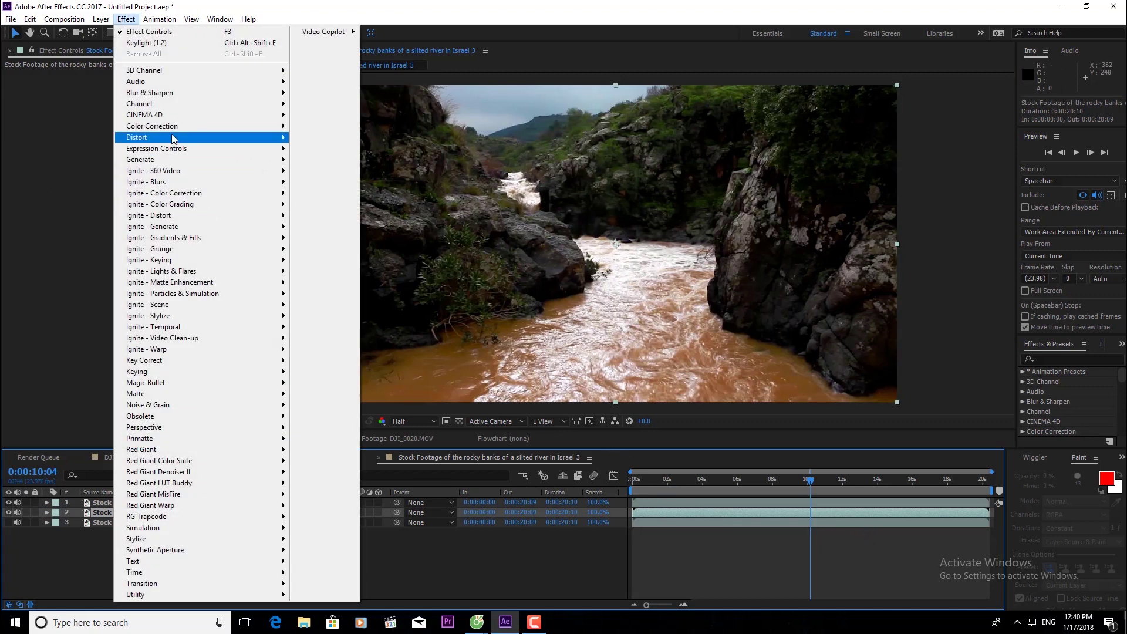
# Apply Hue/Saturation to layer 2 and scrub Master Hue to 0x+188° for blue water
pyautogui.moveTo(164, 130)
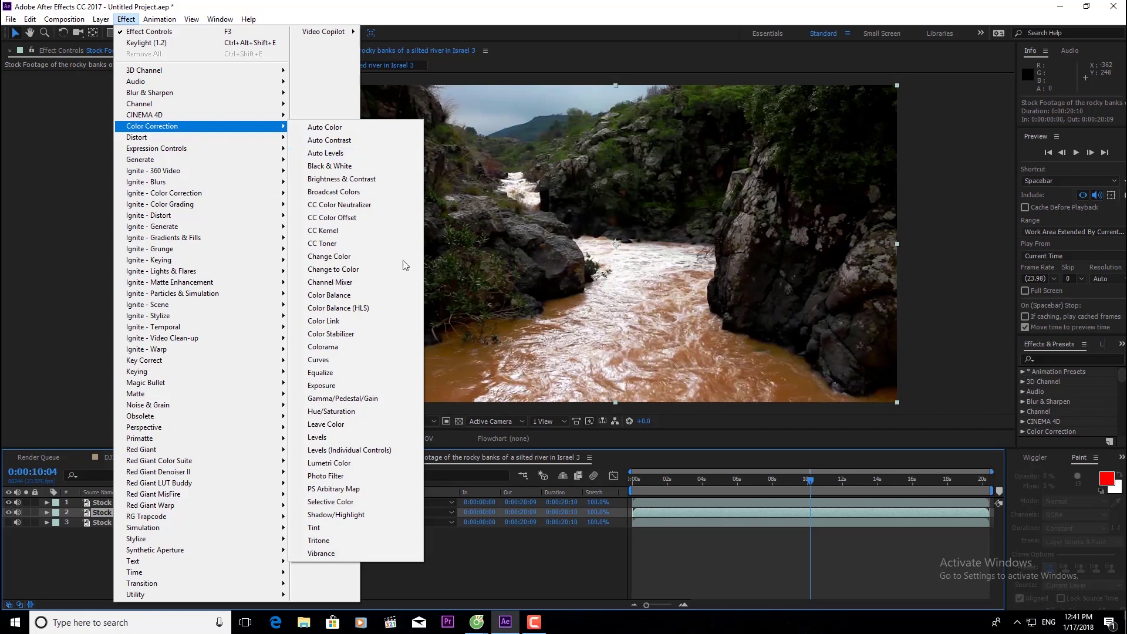
pyautogui.click(351, 409)
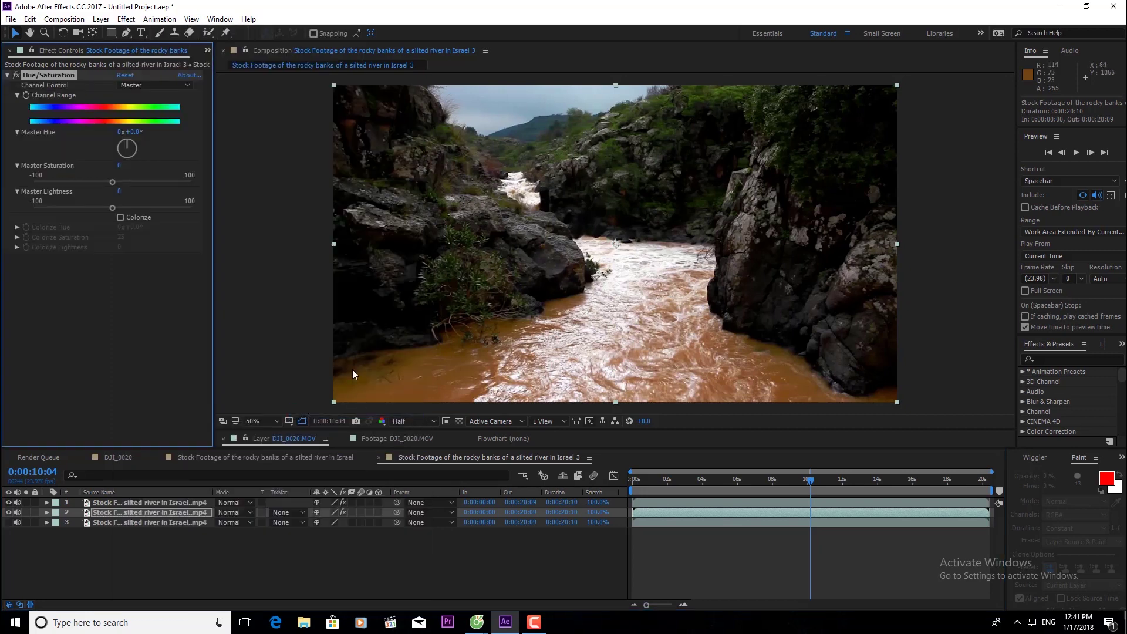
pyautogui.moveTo(139, 131); pyautogui.dragTo(169, 128)
pyautogui.moveTo(206, 128); pyautogui.dragTo(178, 133)
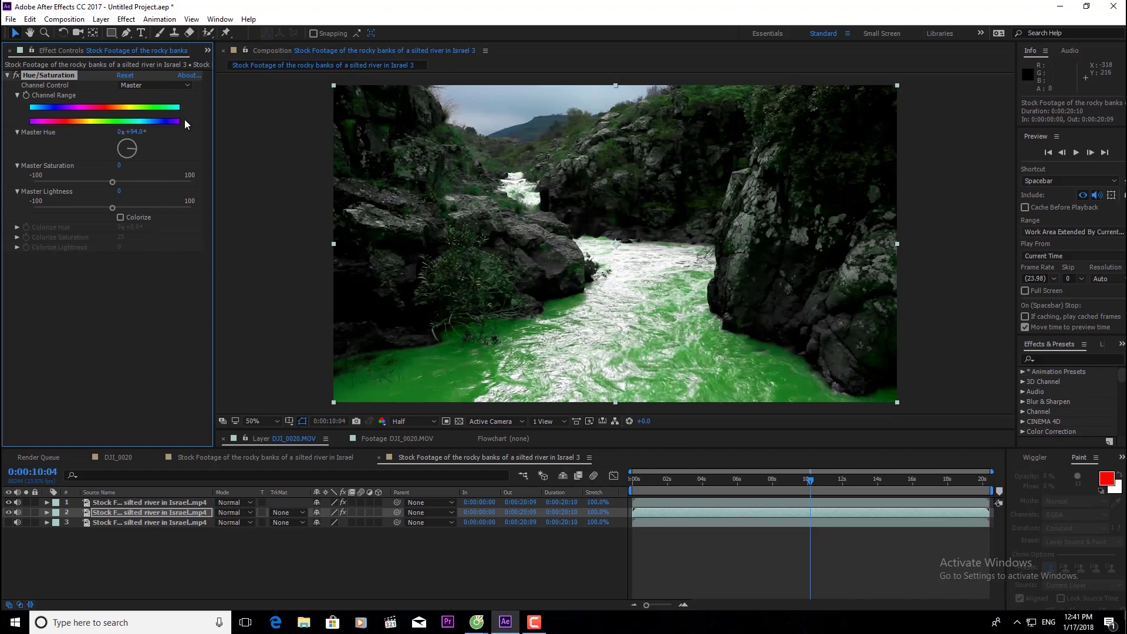
pyautogui.moveTo(139, 132); pyautogui.dragTo(173, 138)
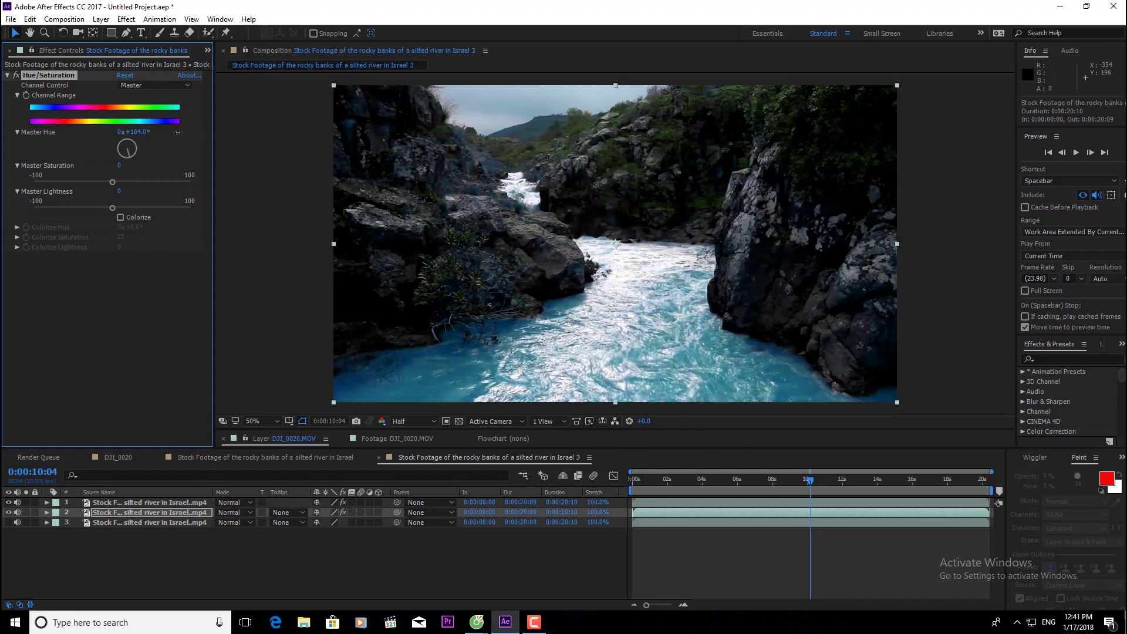
pyautogui.moveTo(169, 144)
pyautogui.mouseDown()
pyautogui.moveTo(292, 115)
pyautogui.moveTo(199, 131)
pyautogui.mouseUp()
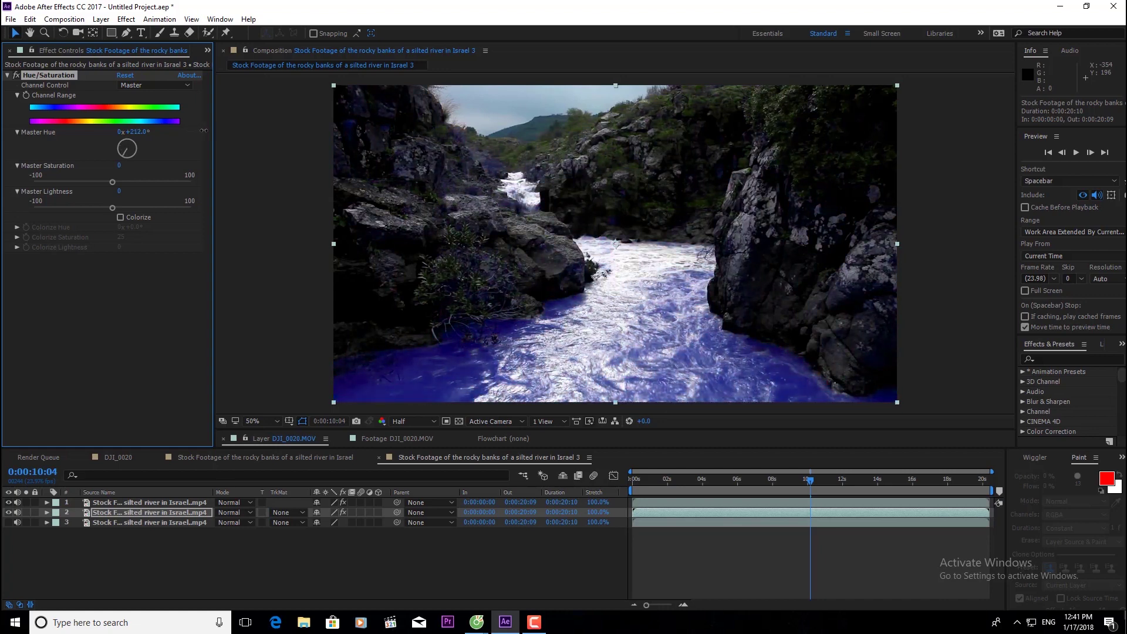
pyautogui.moveTo(213, 127); pyautogui.dragTo(194, 135)
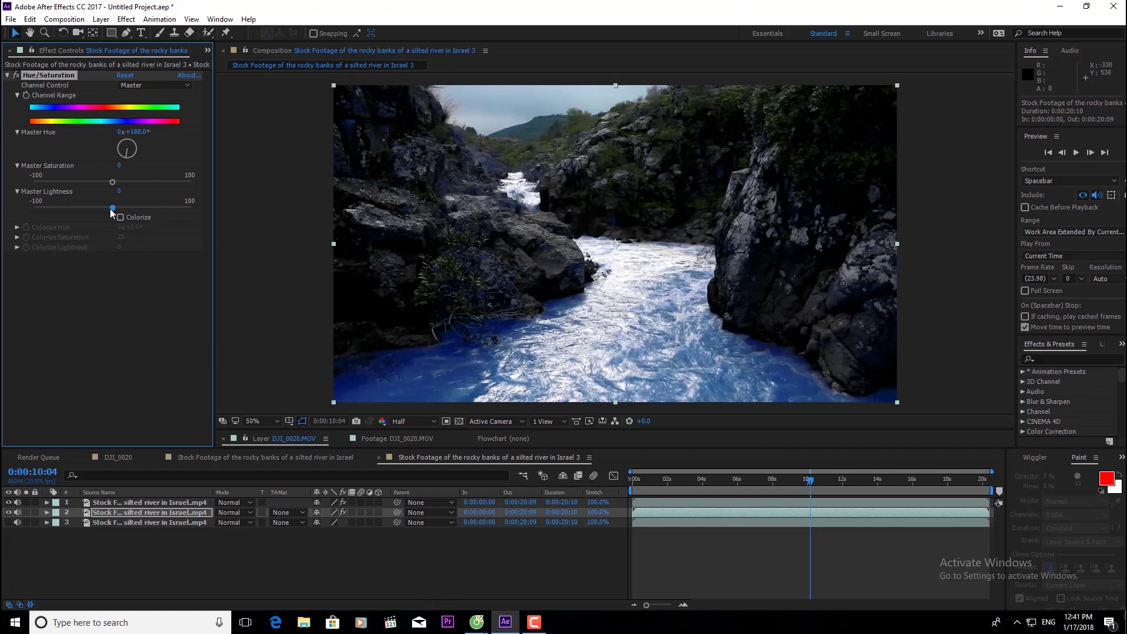
# Slightly lower Master Lightness, then briefly show and re-hide layer 3 with layer 2 selected
pyautogui.moveTo(112, 208); pyautogui.dragTo(110, 209)
pyautogui.click(120, 191)
pyautogui.click(109, 514)
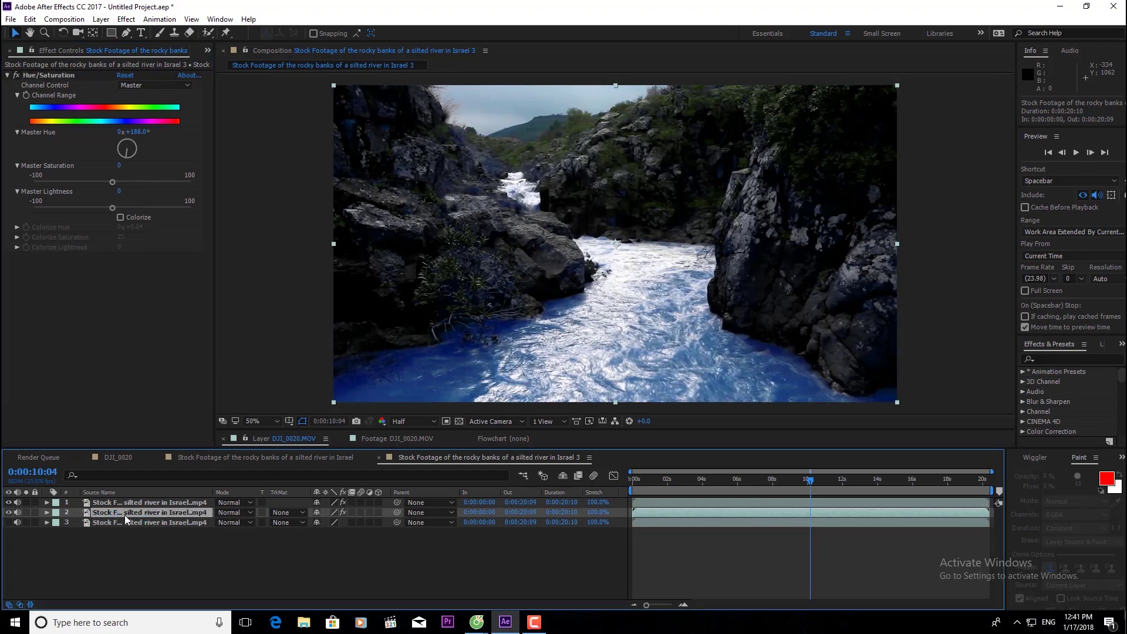
pyautogui.click(4, 523)
pyautogui.click(7, 523)
pyautogui.click(119, 512)
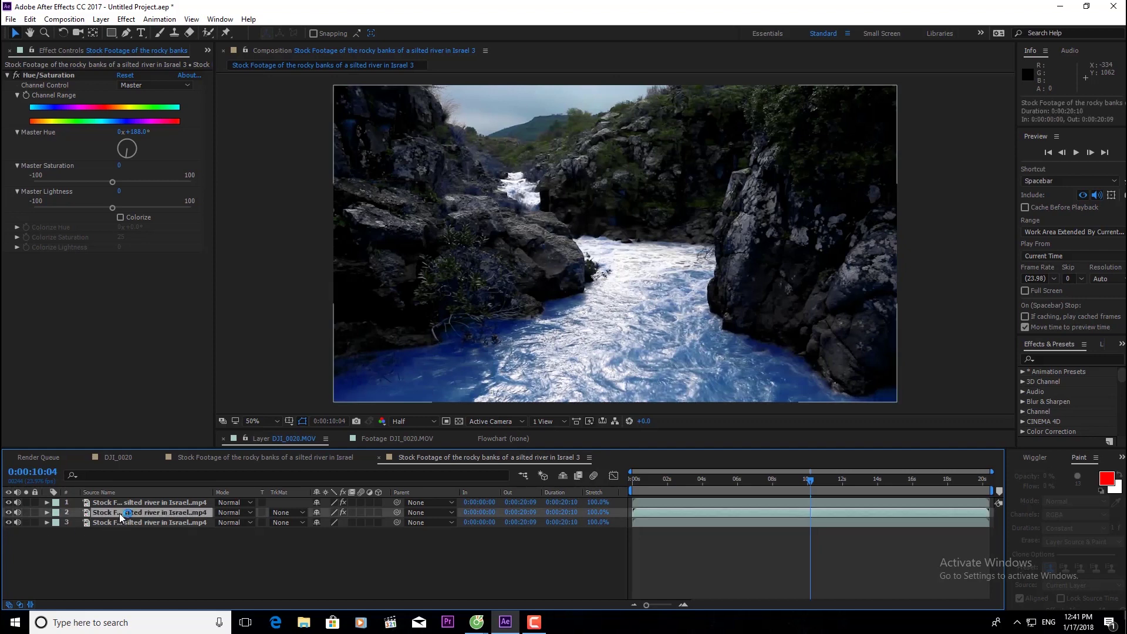
pyautogui.click(7, 522)
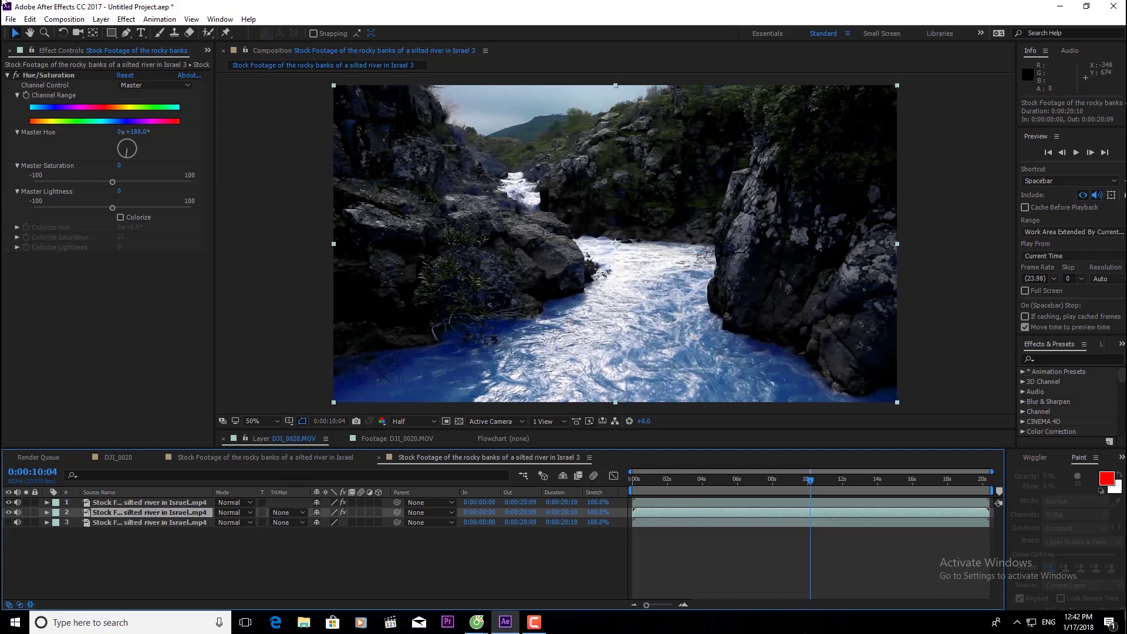
pyautogui.click(126, 34)
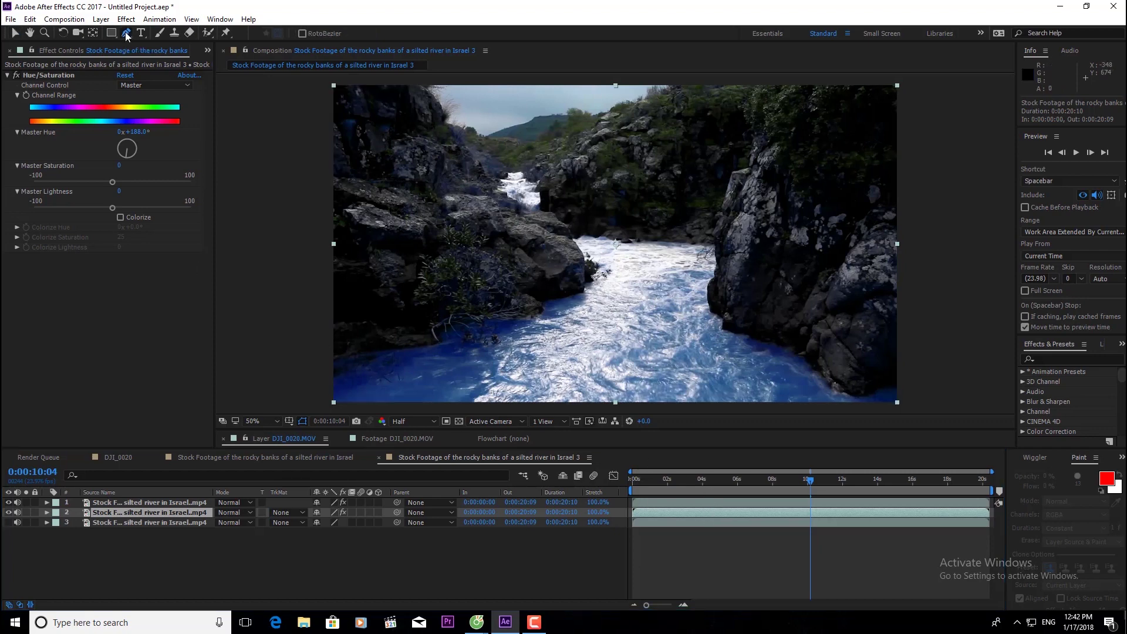
# Trace the mask from the left bank up the left rocks and across the waterfall
pyautogui.click(329, 341)
pyautogui.click(399, 330)
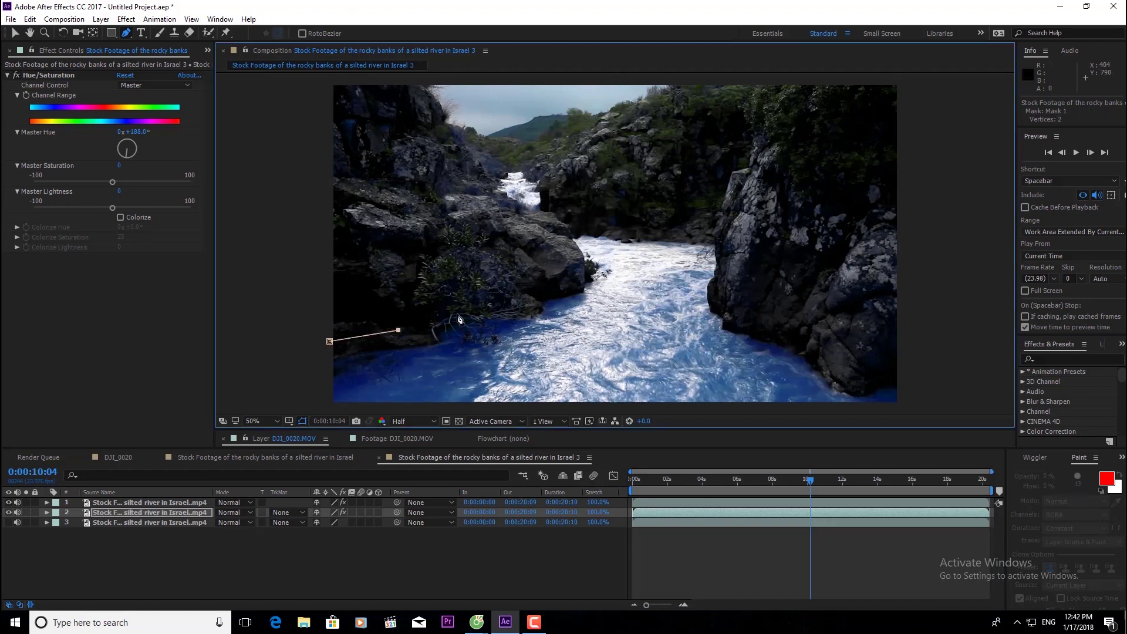
pyautogui.click(466, 304)
pyautogui.click(516, 284)
pyautogui.click(561, 272)
pyautogui.click(555, 232)
pyautogui.click(483, 186)
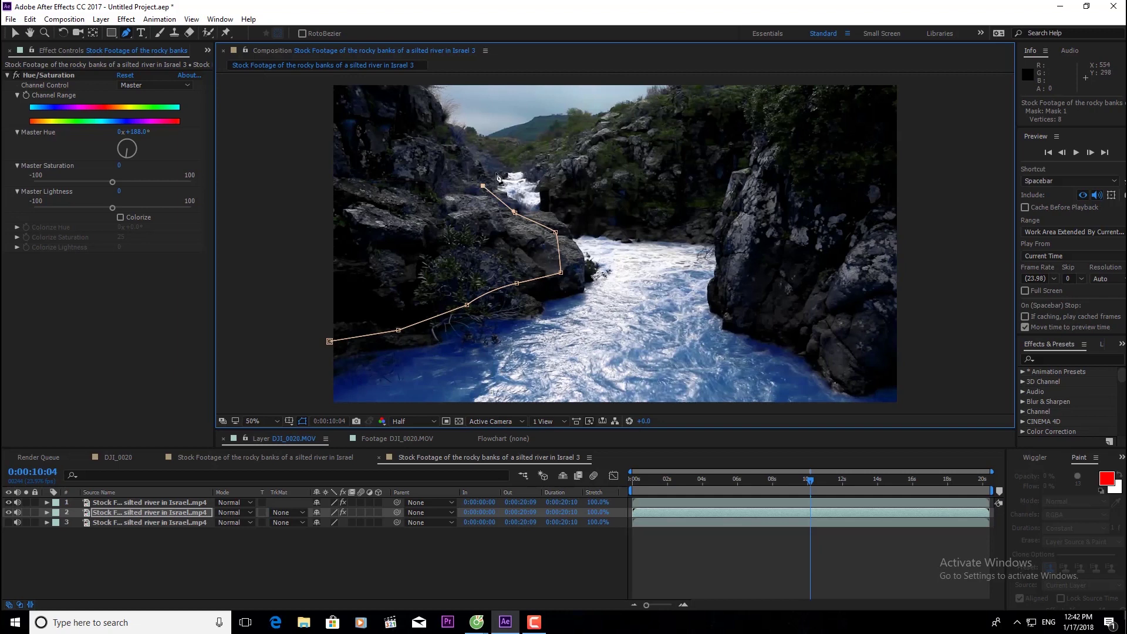
pyautogui.click(508, 155)
pyautogui.click(541, 173)
pyautogui.click(561, 194)
pyautogui.click(612, 224)
# Continue the mask along the right rocks, out past the frame's top edge, and close it
pyautogui.click(715, 233)
pyautogui.click(731, 291)
pyautogui.click(745, 318)
pyautogui.click(809, 339)
pyautogui.click(851, 375)
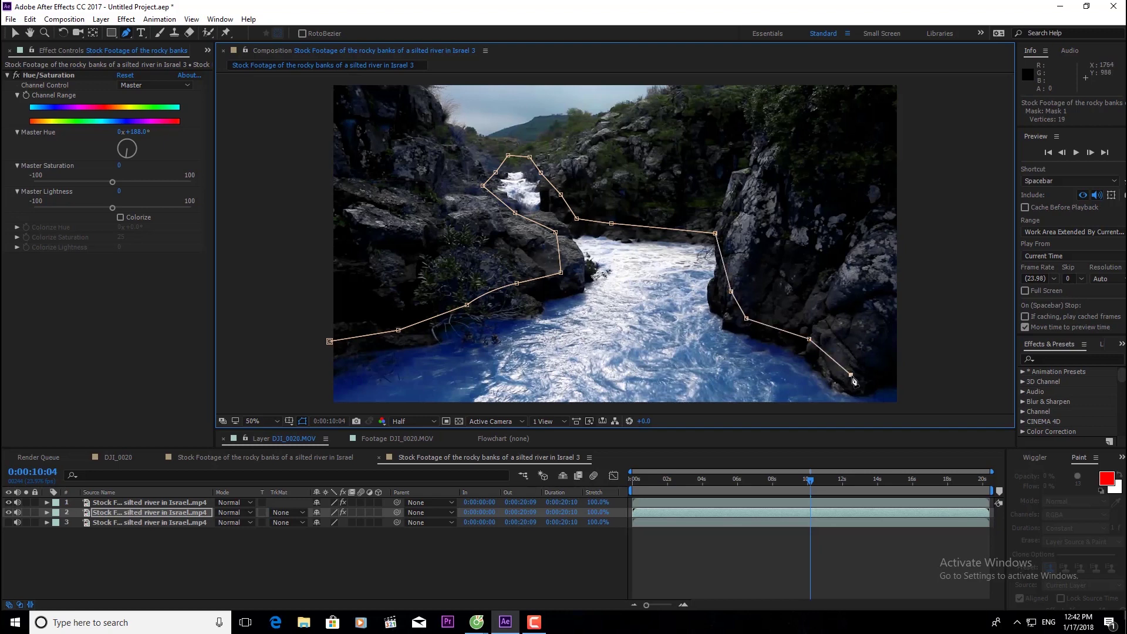
pyautogui.click(912, 367)
pyautogui.click(949, 102)
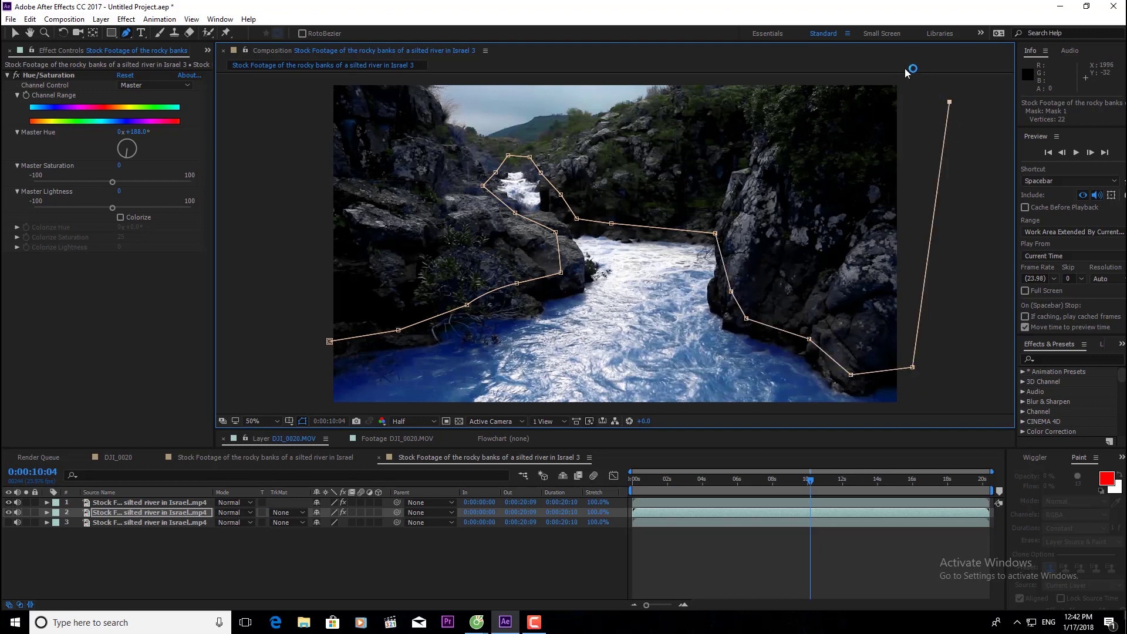
pyautogui.click(889, 77)
pyautogui.click(318, 84)
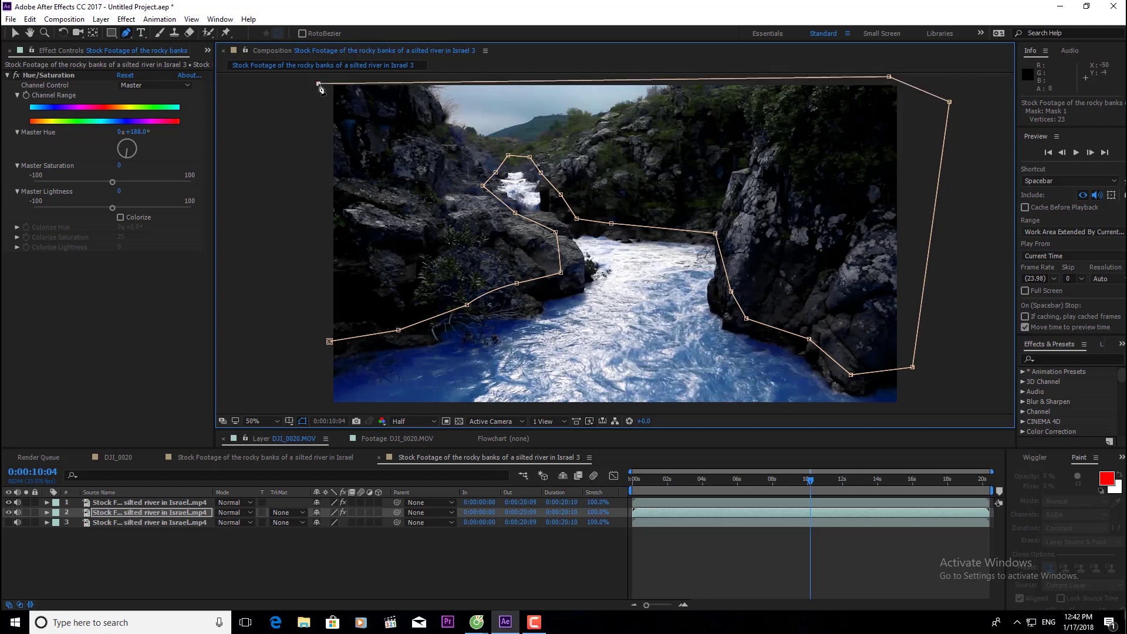
pyautogui.click(330, 342)
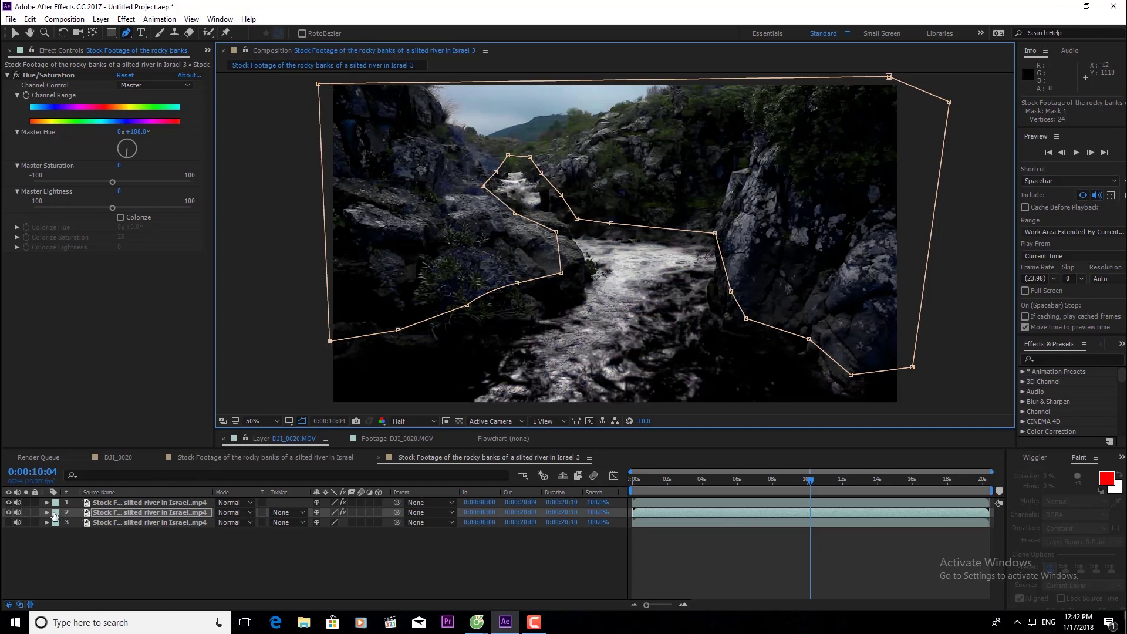
pyautogui.click(128, 513)
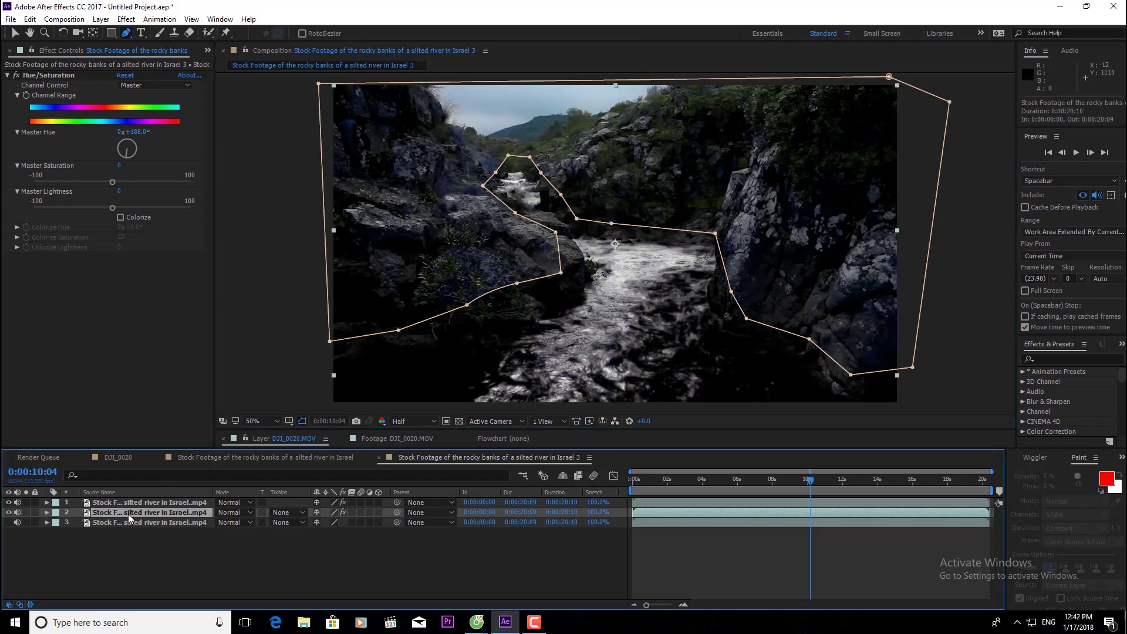
# Reveal Mask 1 with M and set its mode to Subtract
pyautogui.press('m')
pyautogui.press('m')
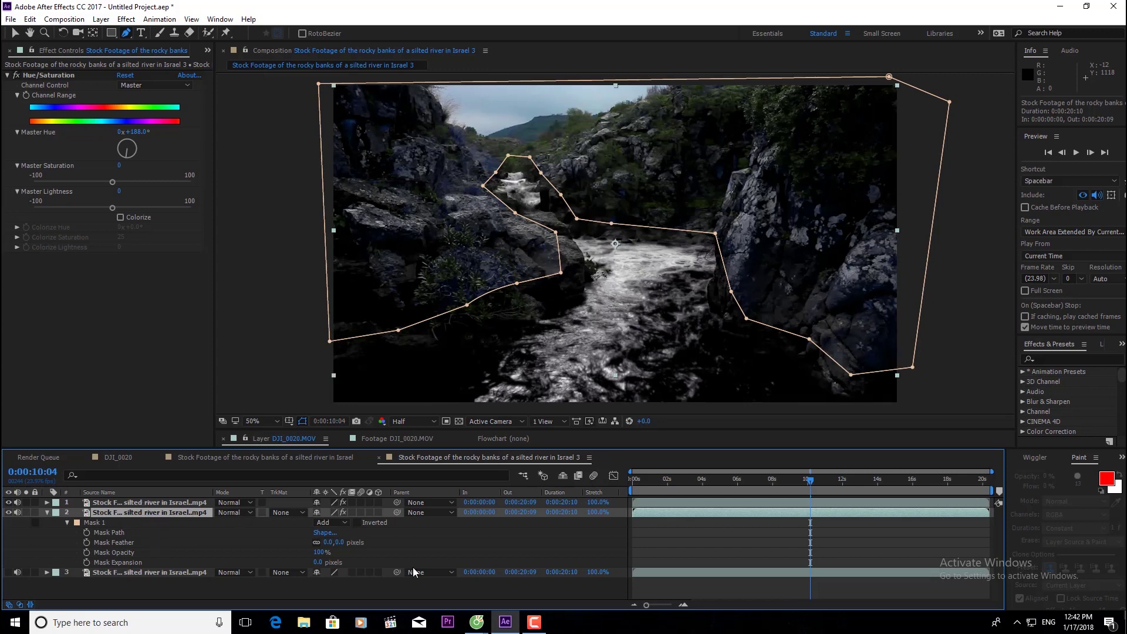
pyautogui.click(340, 521)
pyautogui.click(378, 458)
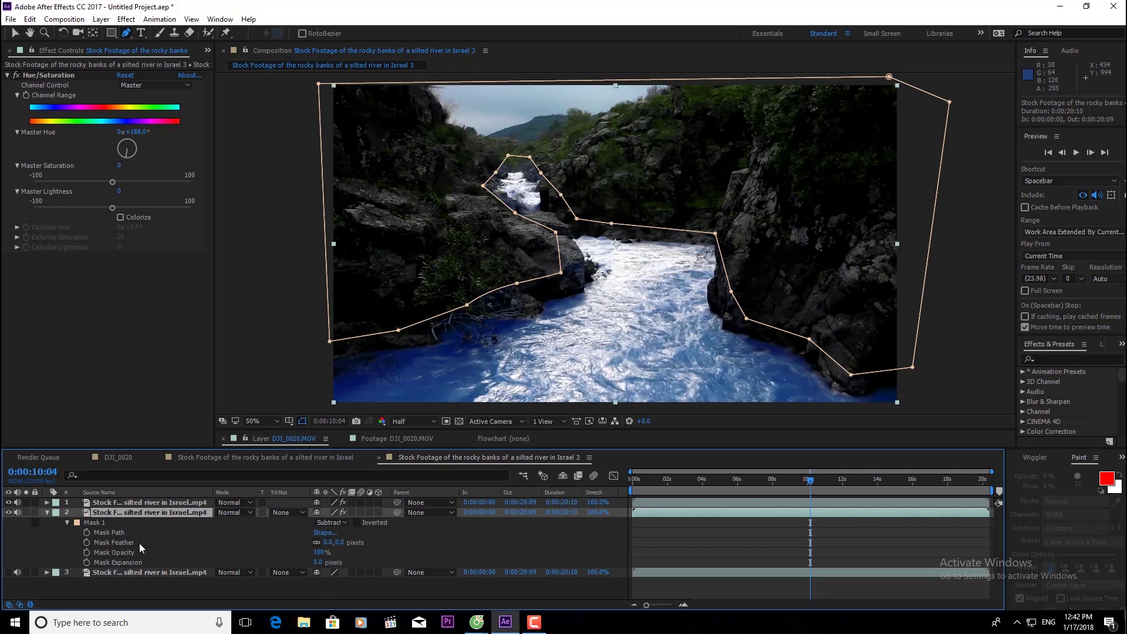
# Set Mask Feather to about 232 px and make the bottom river layer visible
pyautogui.moveTo(340, 542); pyautogui.dragTo(437, 538)
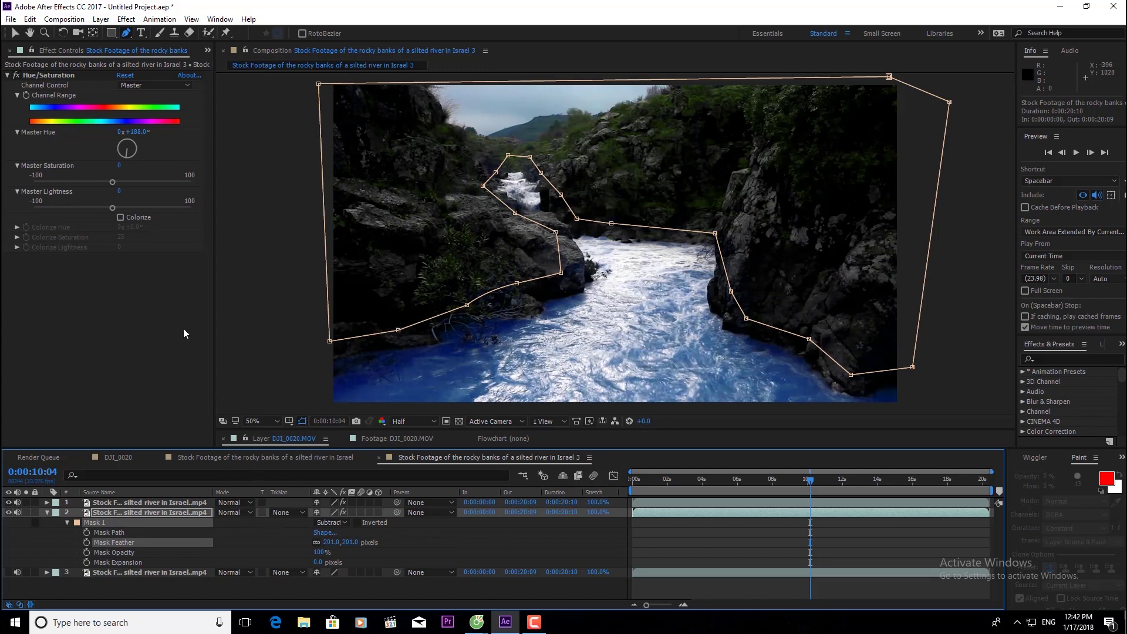
pyautogui.moveTo(358, 542); pyautogui.dragTo(224, 539)
pyautogui.moveTo(311, 545); pyautogui.dragTo(297, 545)
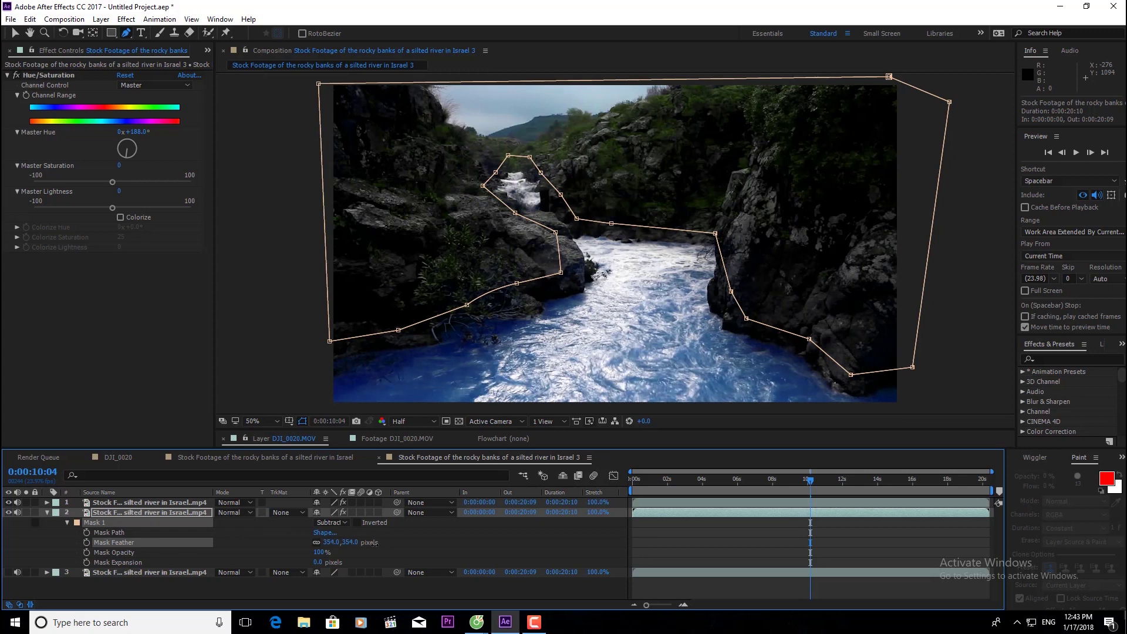
pyautogui.moveTo(185, 532); pyautogui.dragTo(238, 523)
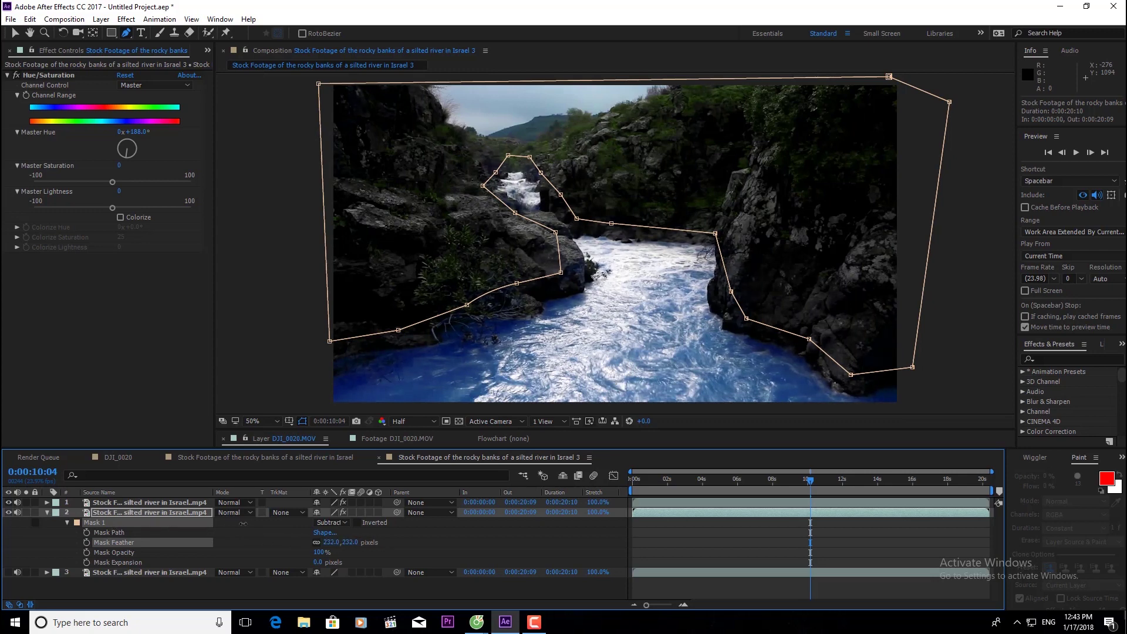
pyautogui.click(318, 324)
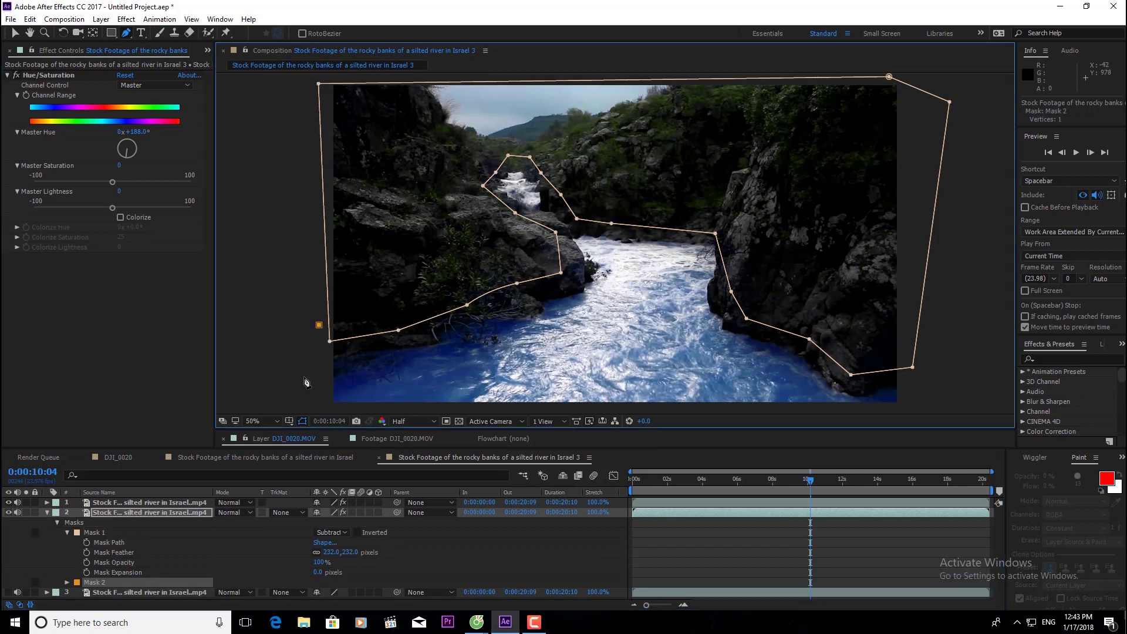
pyautogui.click(9, 592)
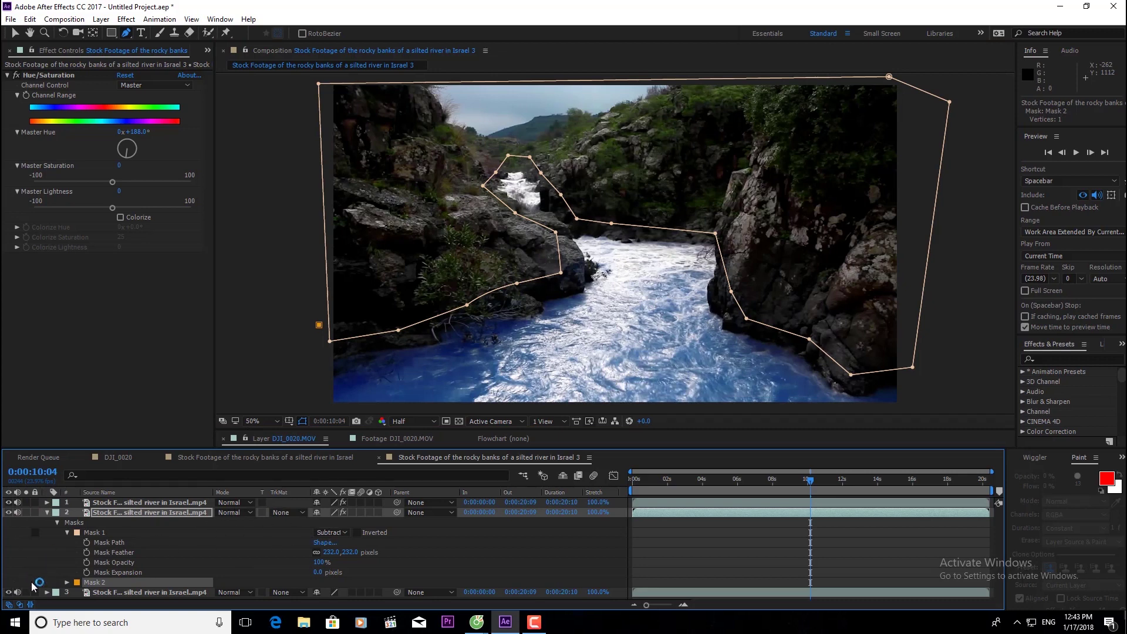
pyautogui.click(45, 514)
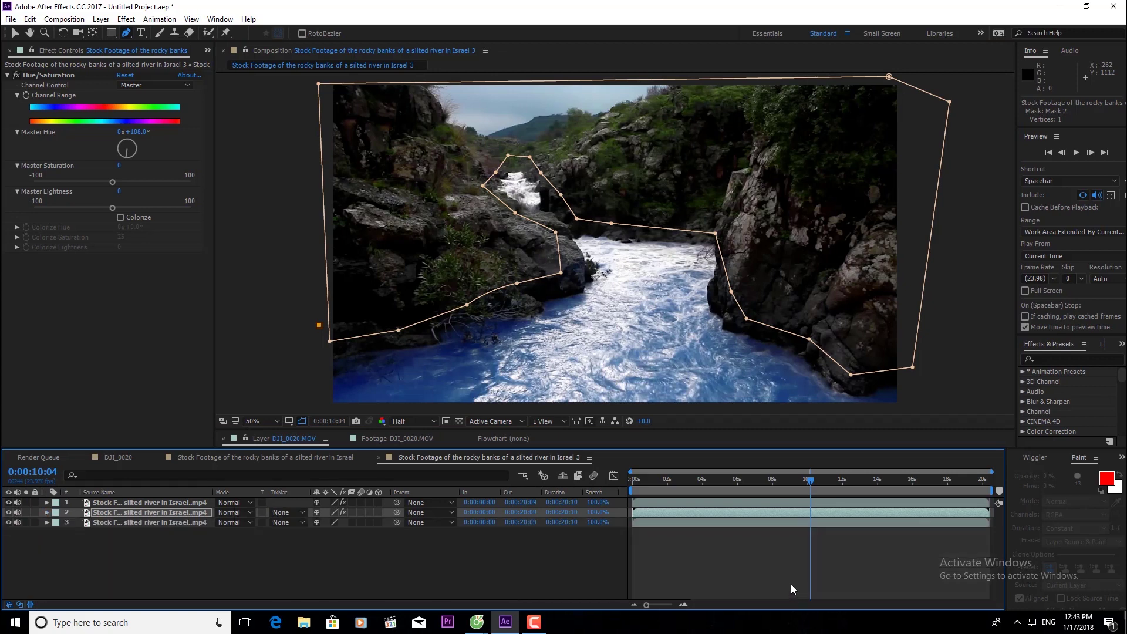
pyautogui.click(765, 534)
pyautogui.press('Home')
pyautogui.press('space')
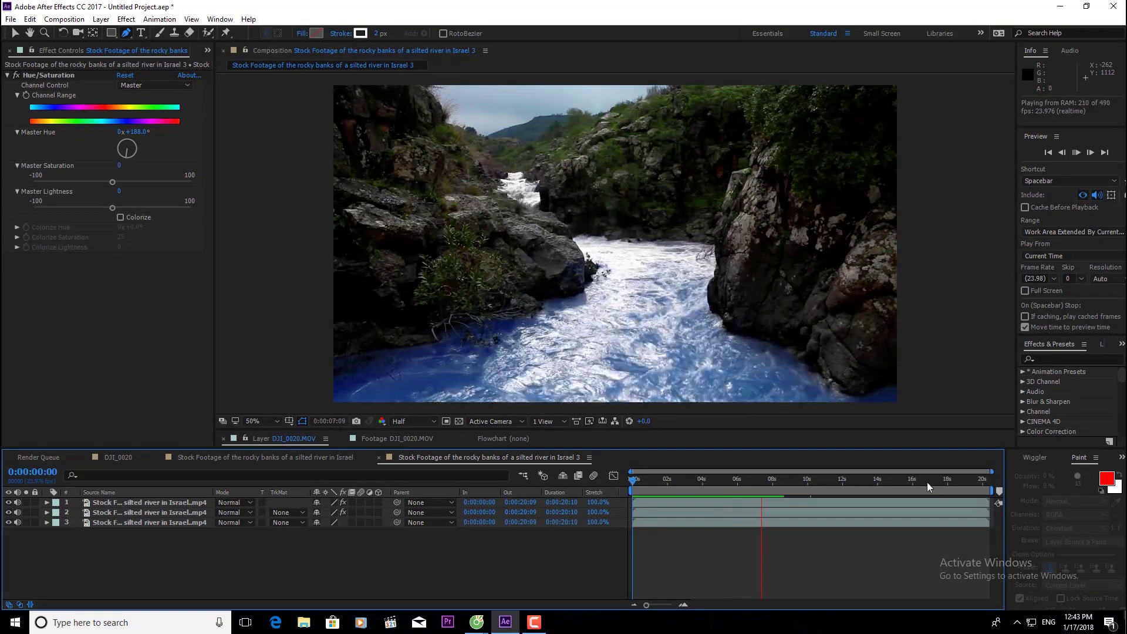
pyautogui.click(10, 505)
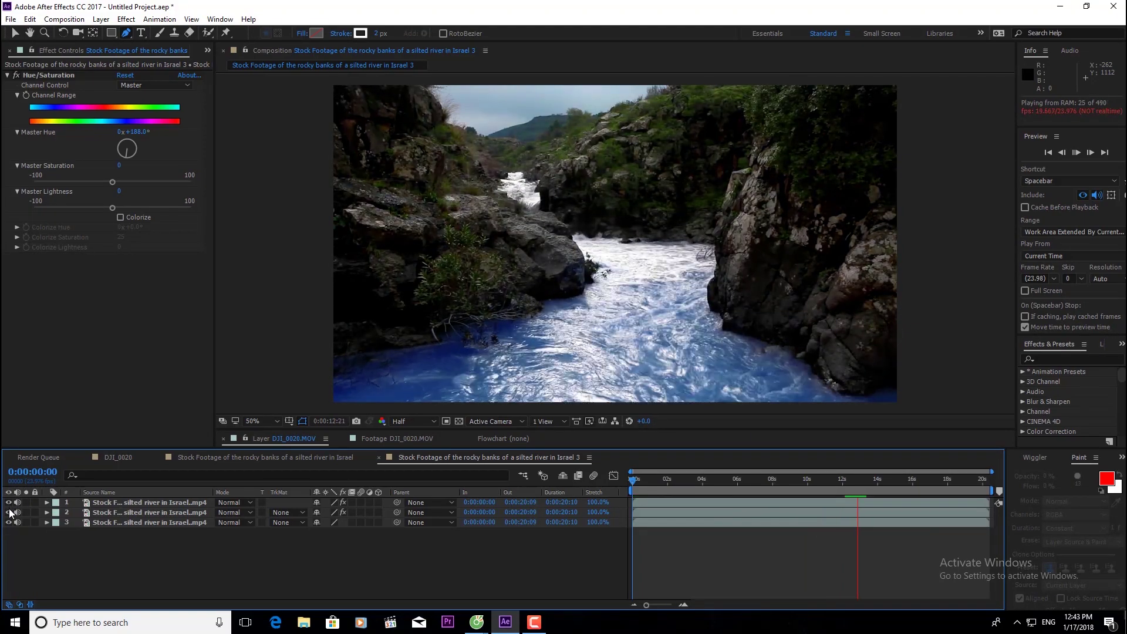
pyautogui.click(10, 512)
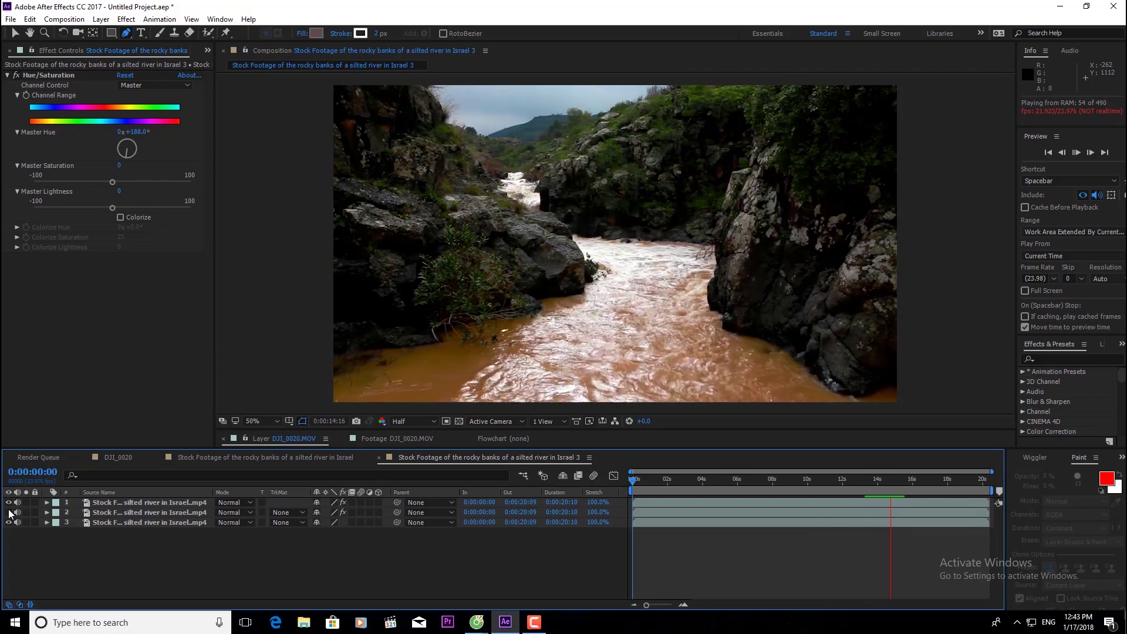
pyautogui.click(10, 513)
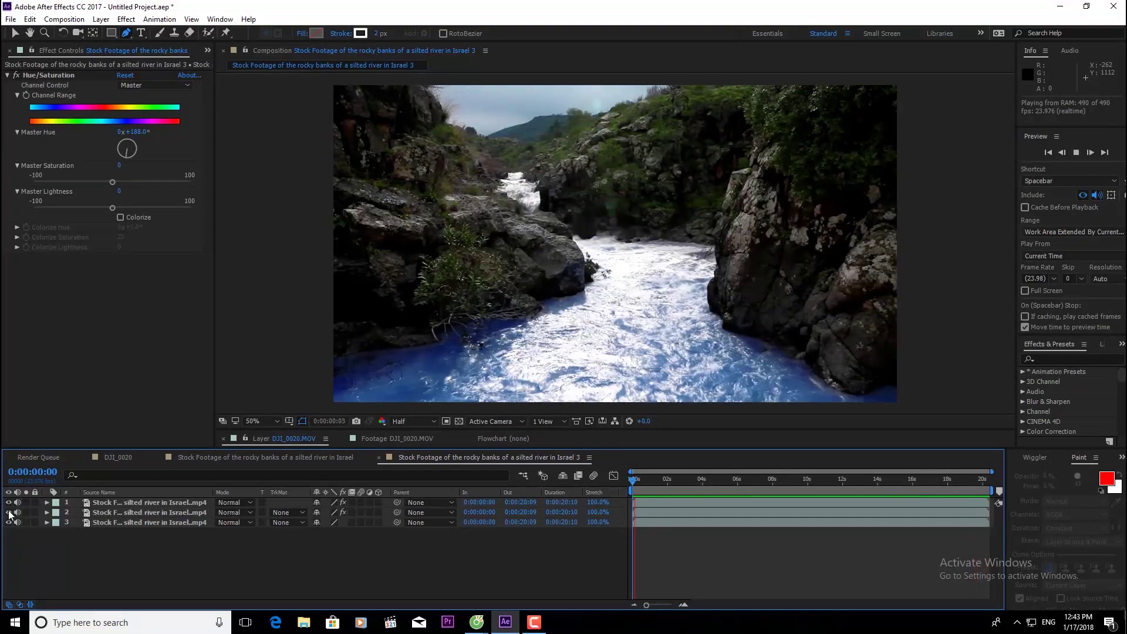
# Scrub layer 2's Master Hue through purple and green, settling at 0x+171.0° cyan blue
pyautogui.click(121, 510)
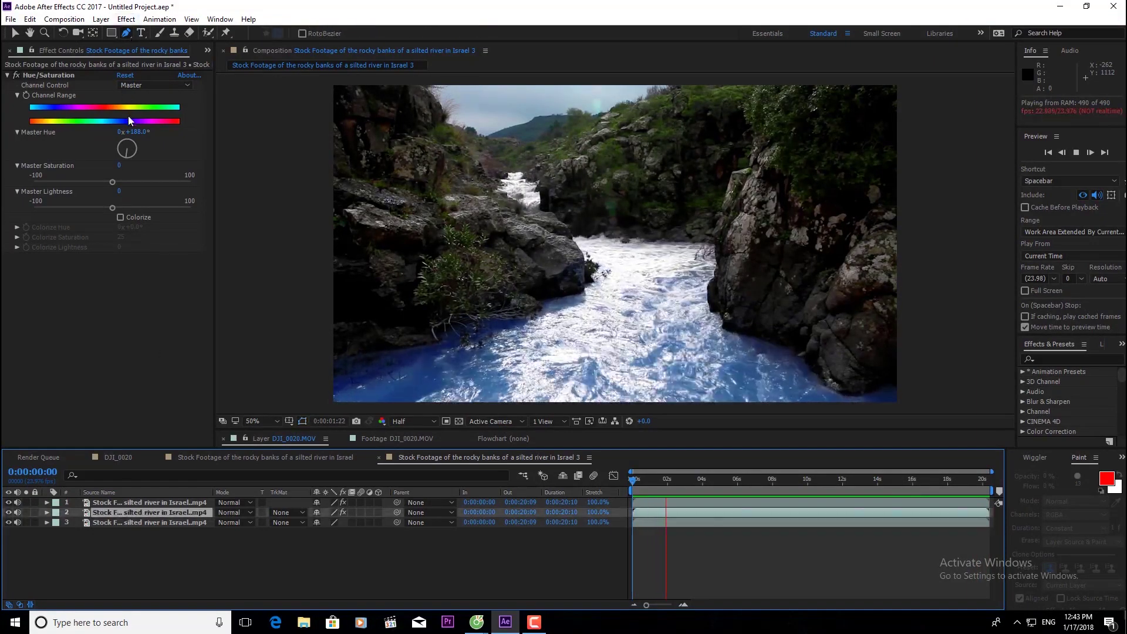
pyautogui.moveTo(138, 131); pyautogui.dragTo(175, 131)
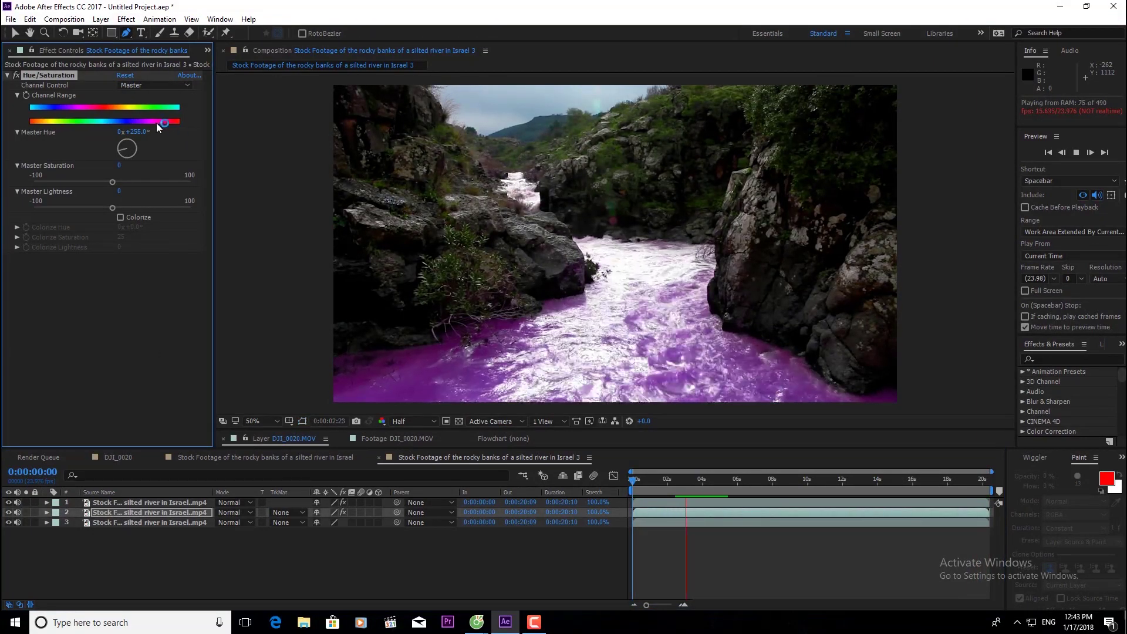
pyautogui.moveTo(125, 115)
pyautogui.mouseDown()
pyautogui.moveTo(2, 113)
pyautogui.moveTo(91, 120)
pyautogui.mouseUp()
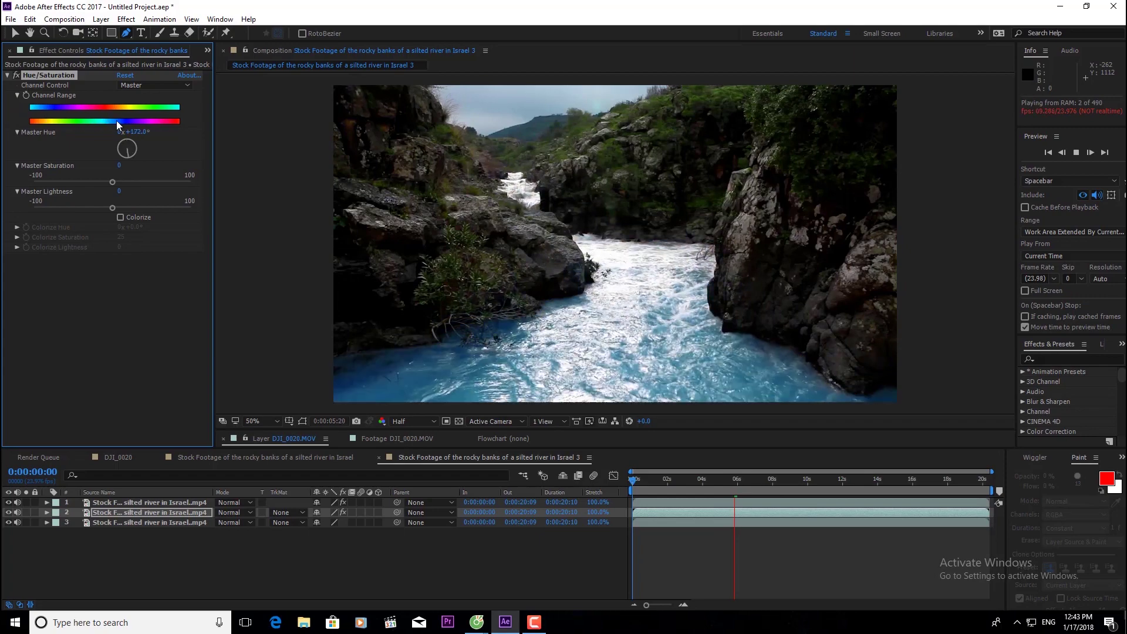
pyautogui.moveTo(115, 121); pyautogui.dragTo(295, 122)
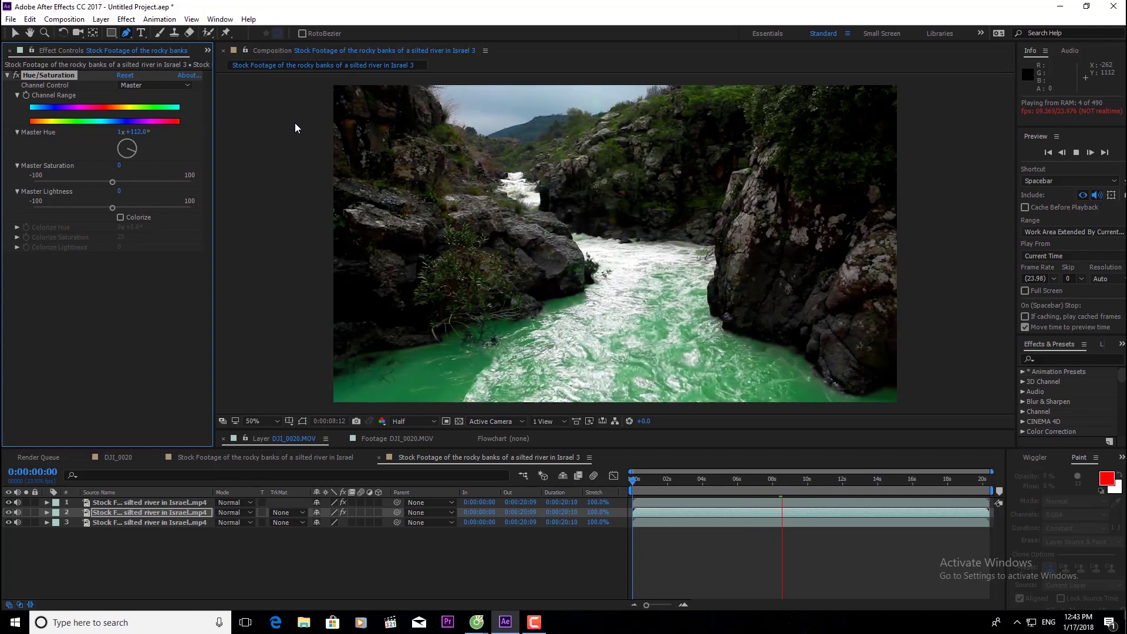
pyautogui.moveTo(295, 122)
pyautogui.mouseDown()
pyautogui.moveTo(105, 100)
pyautogui.moveTo(95, 86)
pyautogui.mouseUp()
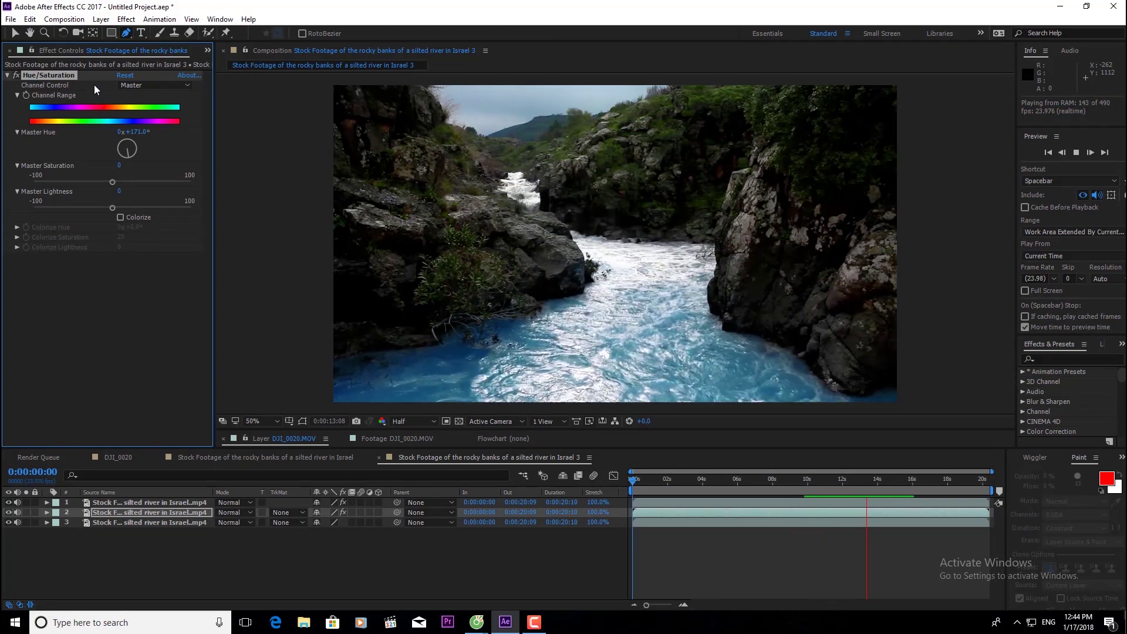
pyautogui.press('space')
# Deselect layers, stop the preview at 0:00:08:16, and switch to the Selection tool (V)
pyautogui.click(742, 536)
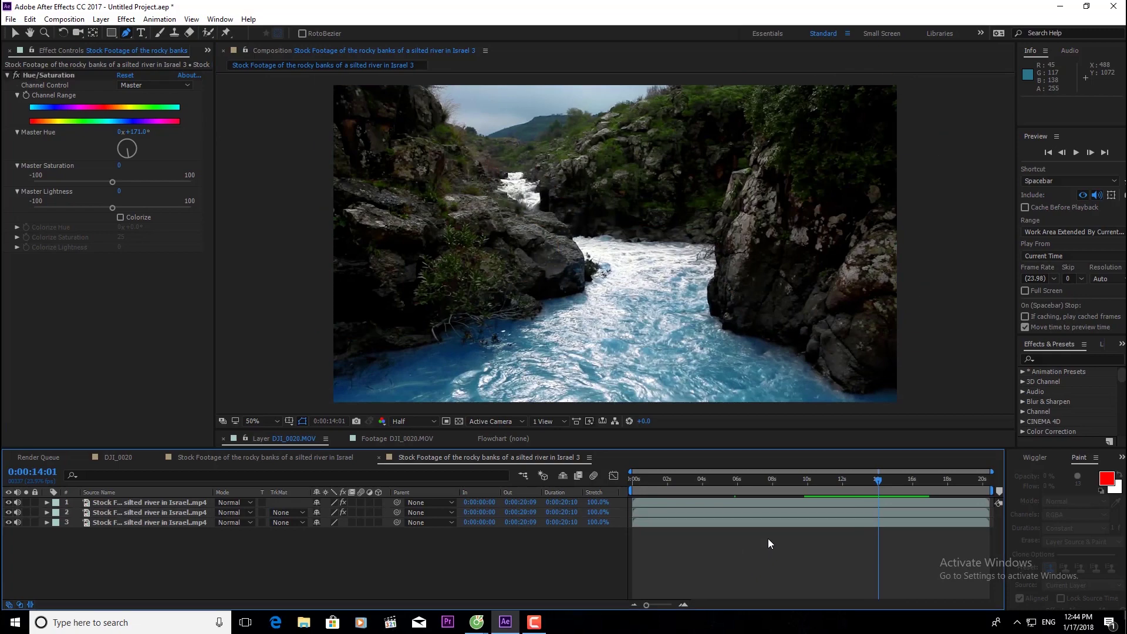
pyautogui.press('space')
pyautogui.click(783, 499)
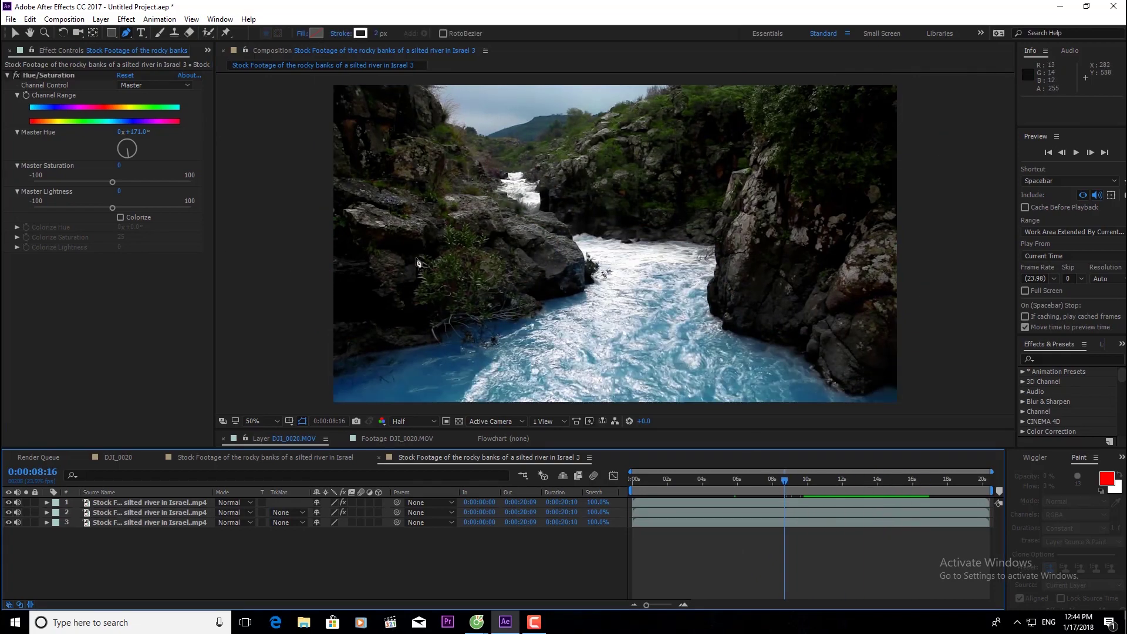
pyautogui.press('v')
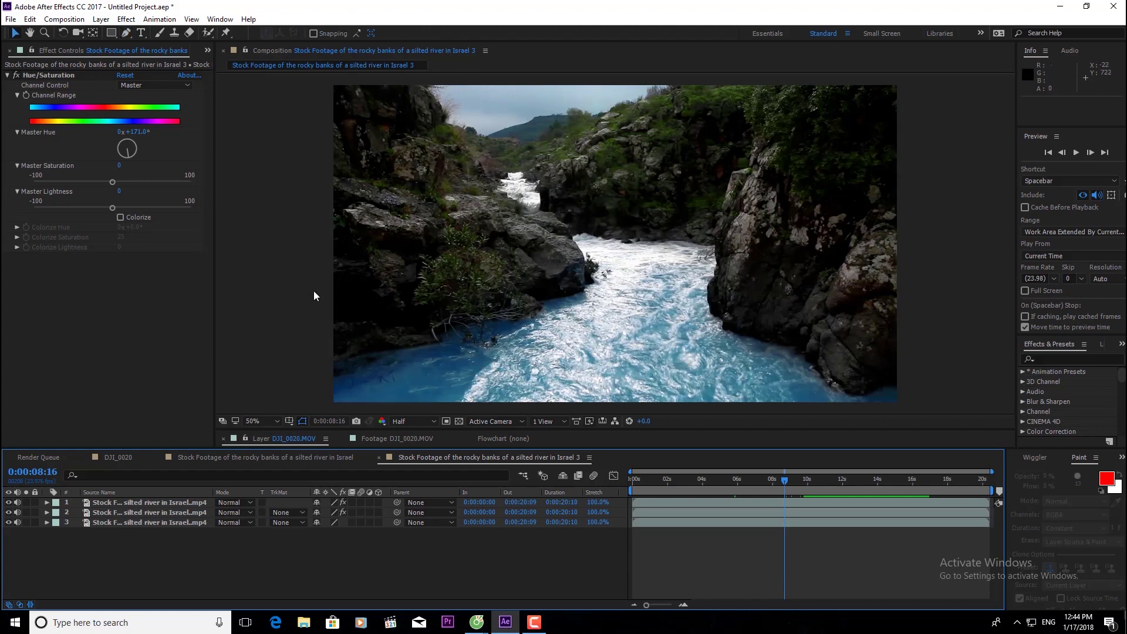
pyautogui.click(266, 291)
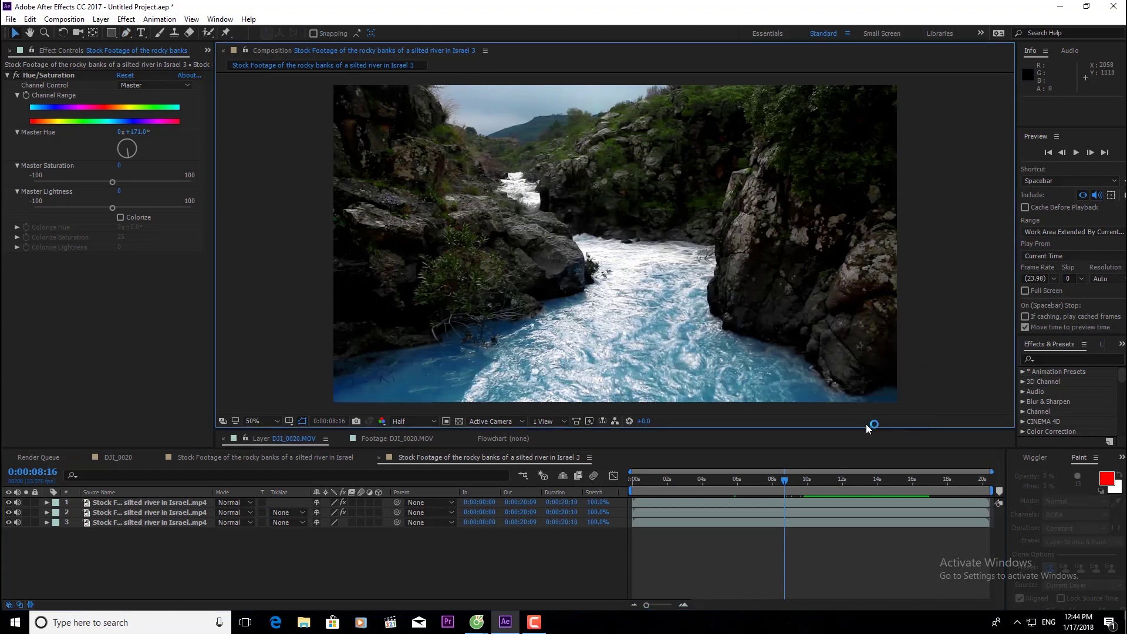